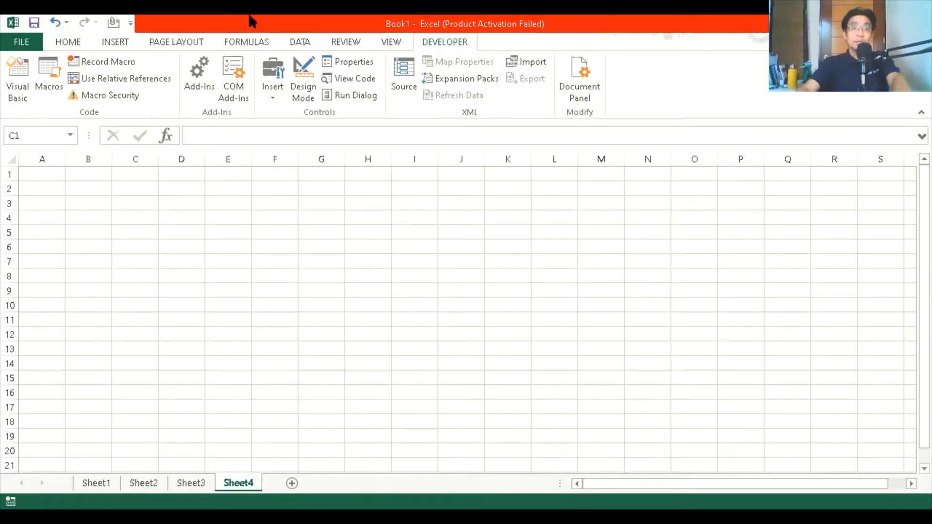
Enter "happy" in cell C1 as a trial and clear the cell again.
{"action": "left_click", "coordinate": [51, 177]}
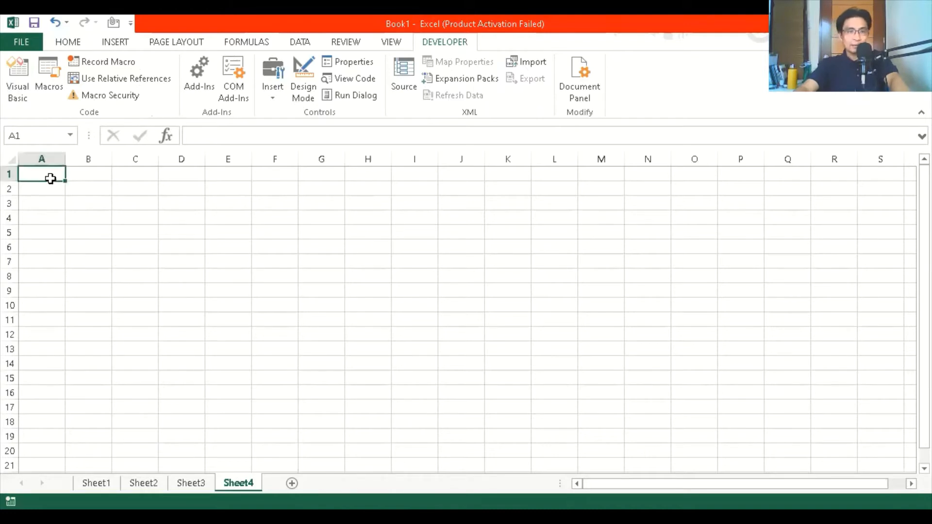
{"action": "left_click", "coordinate": [145, 177]}
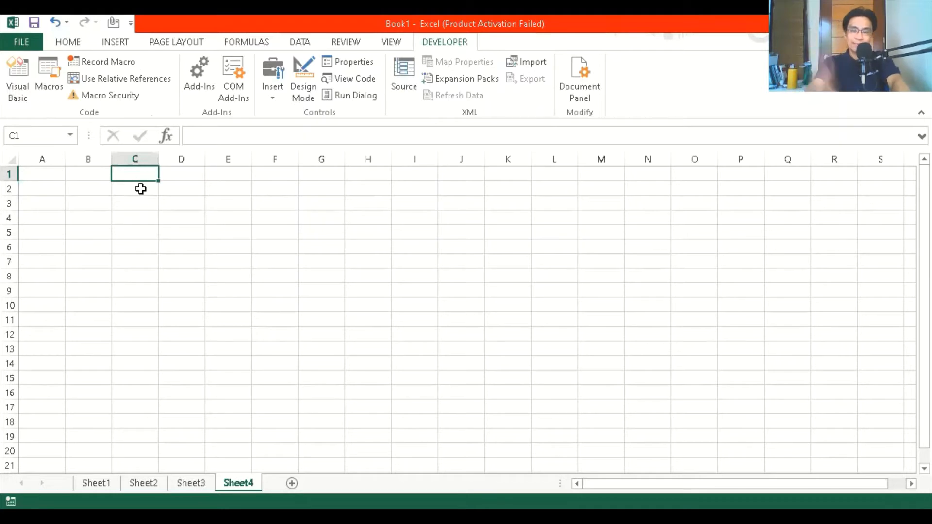
{"action": "type", "text": "happy"}
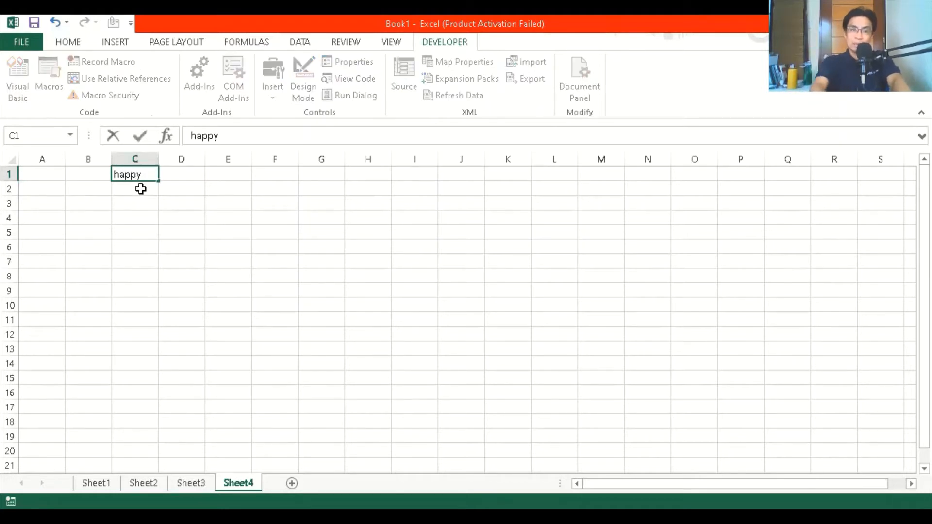
{"action": "key", "text": "Return"}
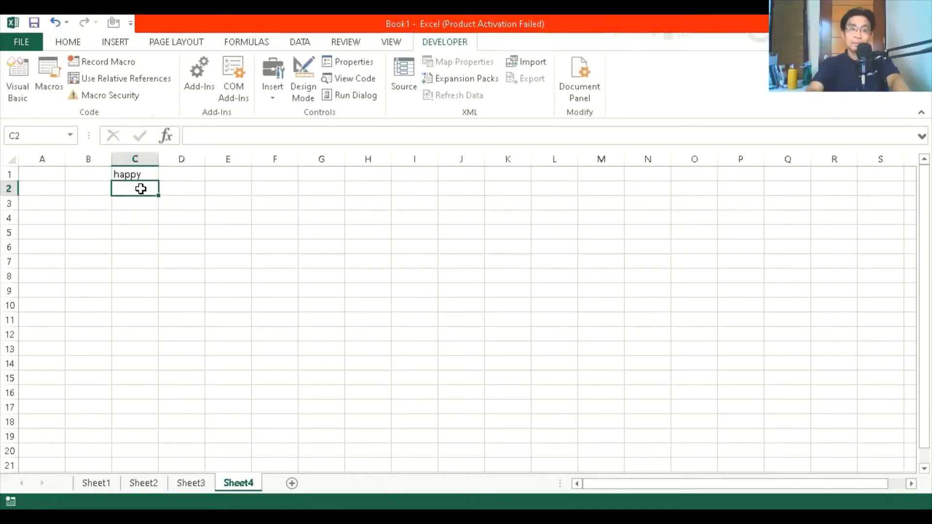
{"action": "key", "text": "Up"}
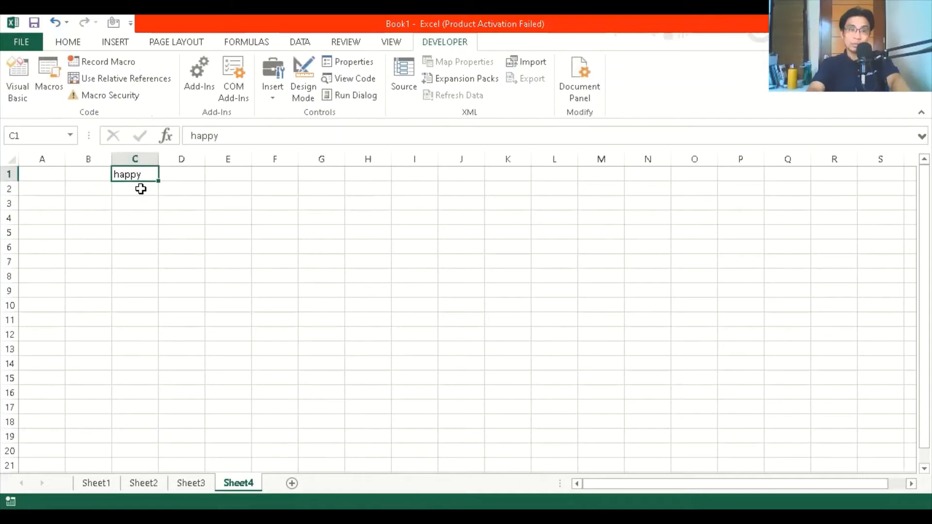
{"action": "key", "text": "Delete"}
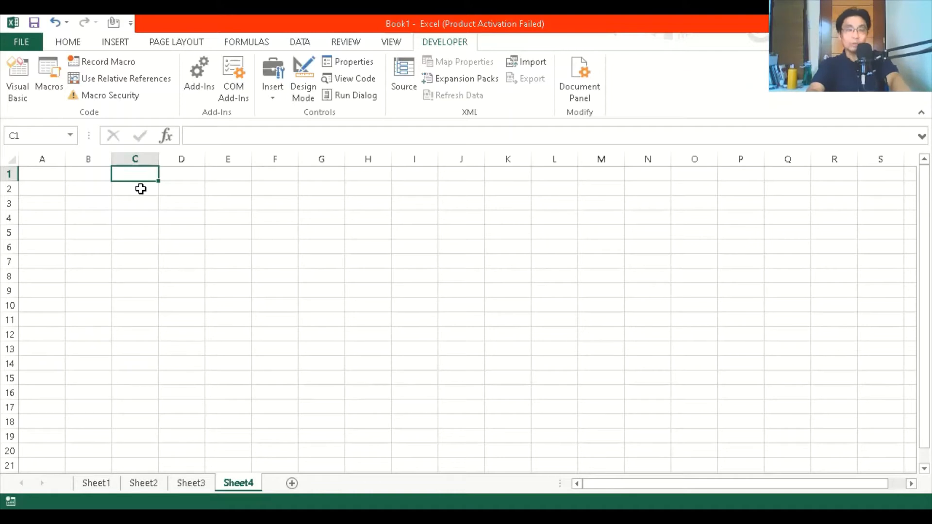
Start recording a macro named AbsoluteReference from cell A1, stored in This Workbook, replacing the existing macro of that name.
{"action": "key", "text": "ctrl+Home"}
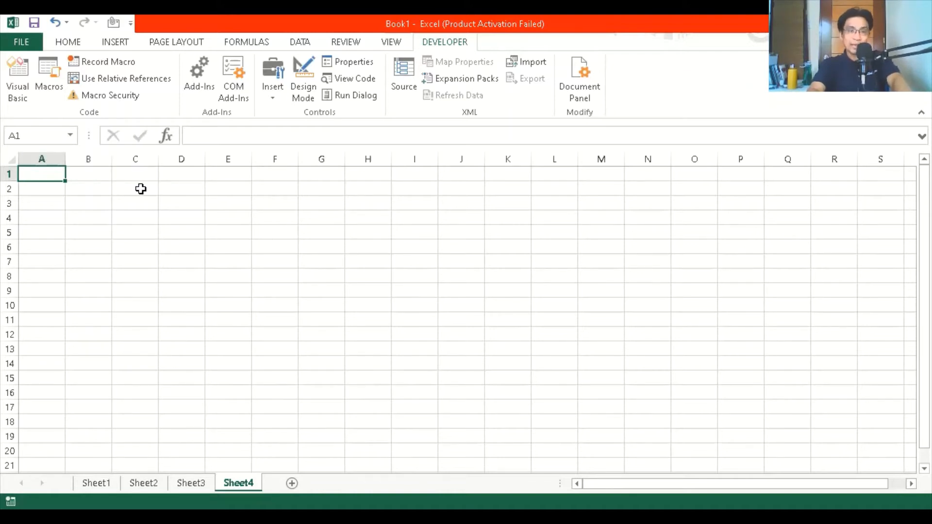
{"action": "left_click", "coordinate": [110, 62]}
{"action": "key", "text": "BackSpace"}
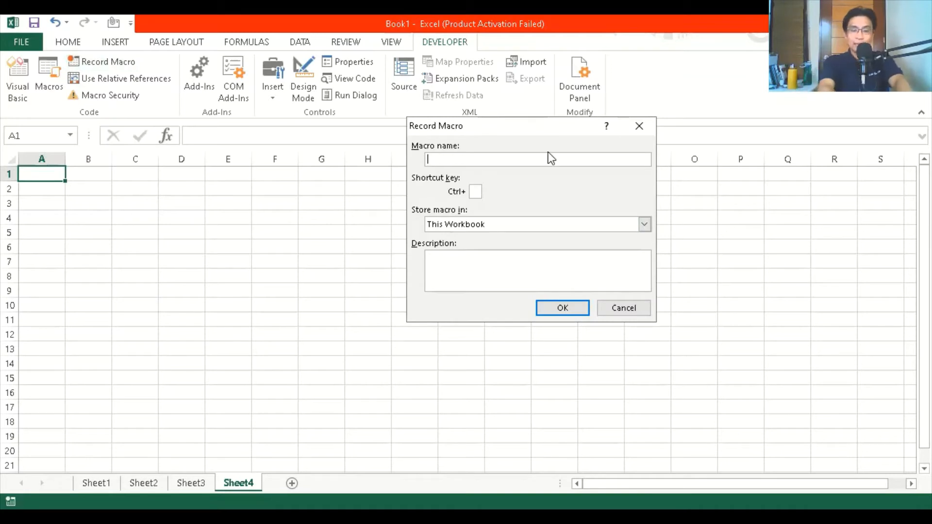
{"action": "type", "text": "Absolute"}
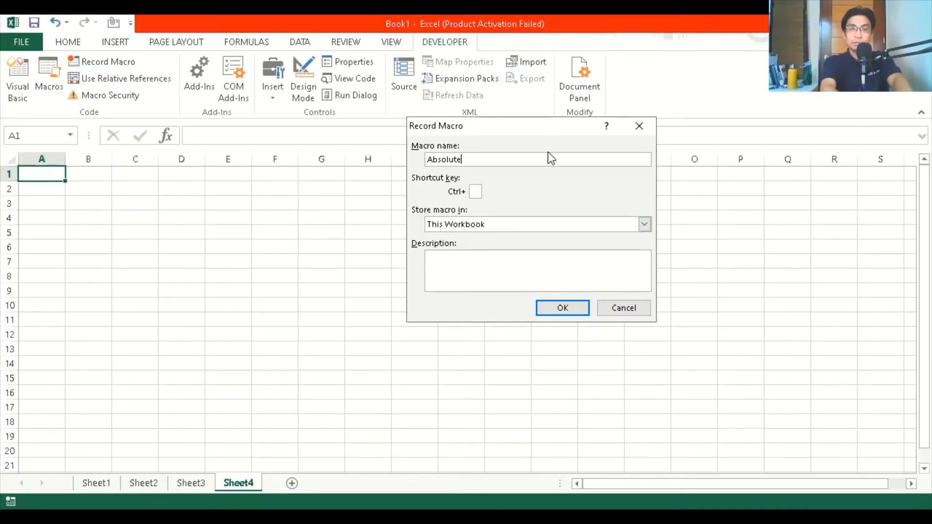
{"action": "type", "text": "Refer"}
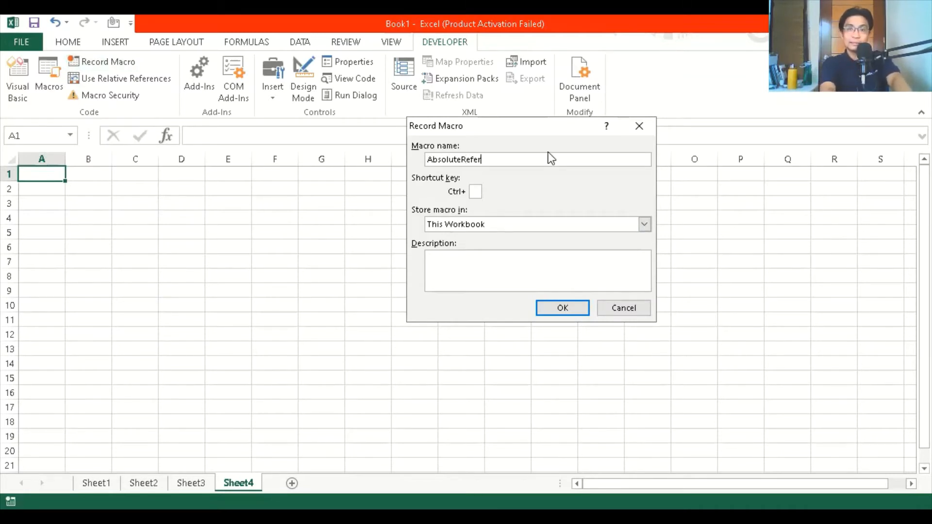
{"action": "type", "text": "ence"}
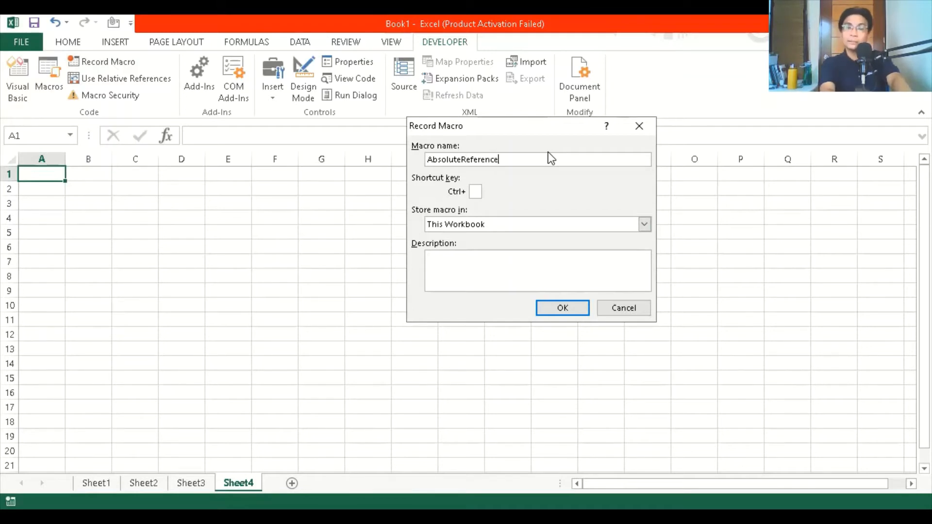
{"action": "left_click", "coordinate": [575, 313]}
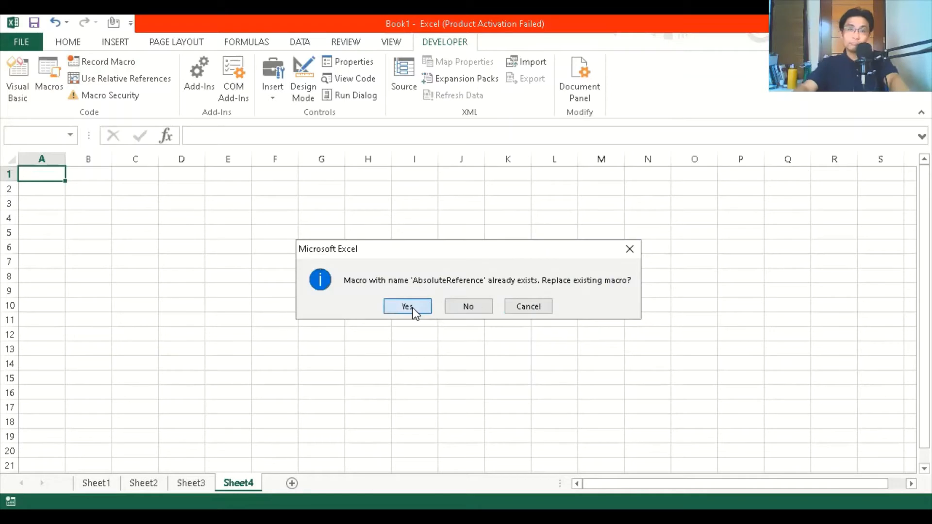
{"action": "left_click", "coordinate": [412, 307]}
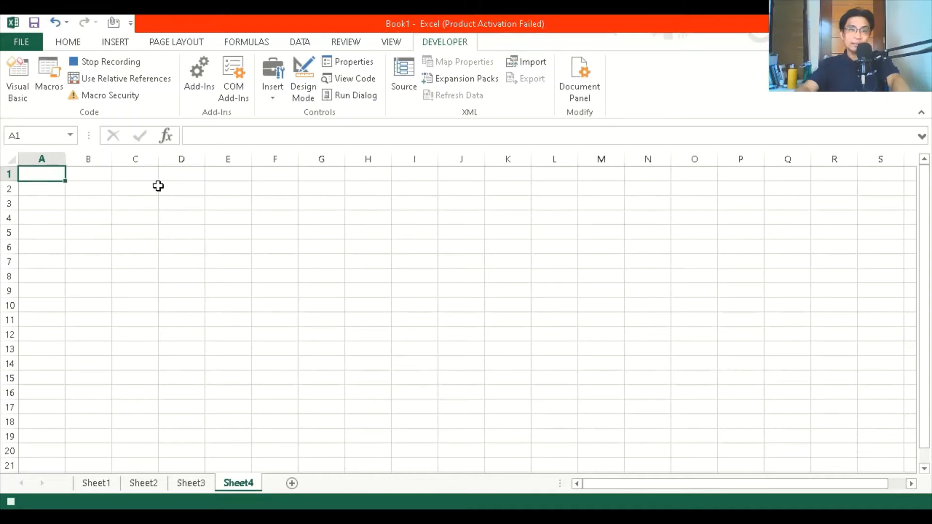
Record entering "Happy" in cell C1 and stop the macro recording.
{"action": "left_click", "coordinate": [140, 175]}
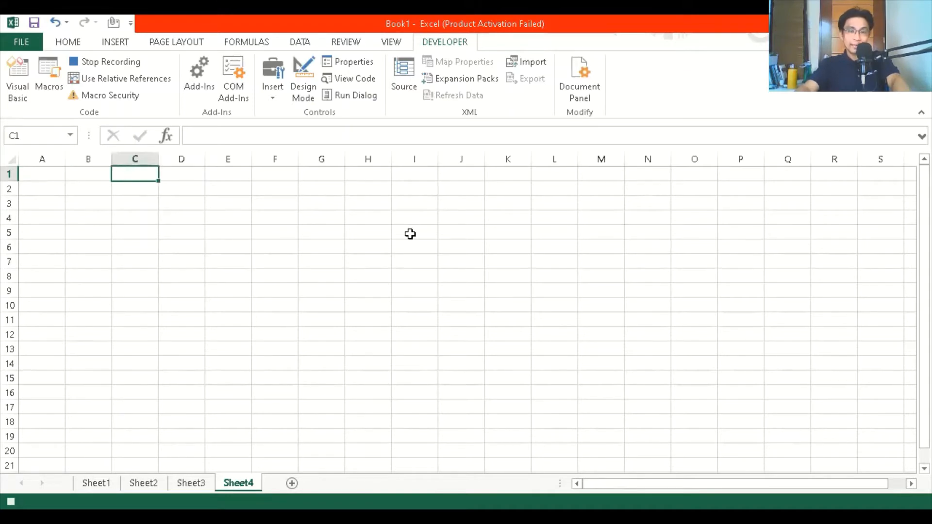
{"action": "type", "text": "Happy"}
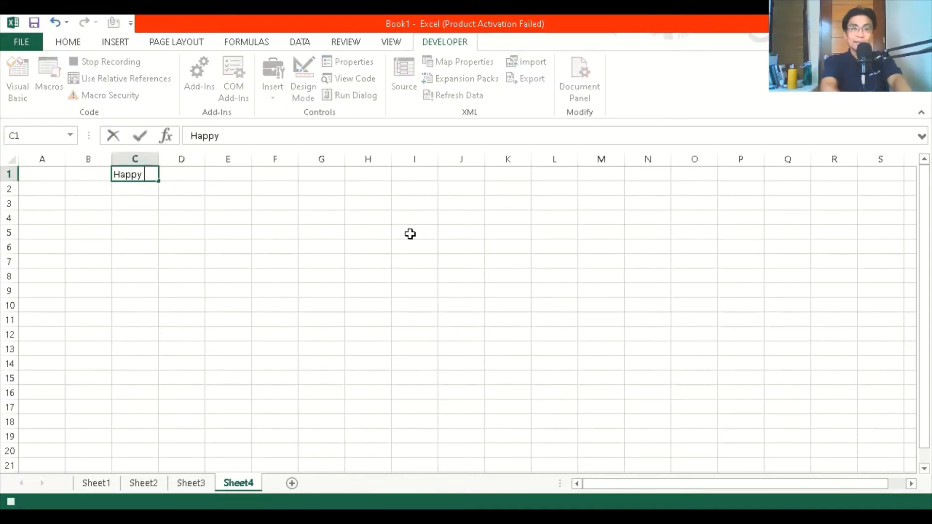
{"action": "key", "text": "Return"}
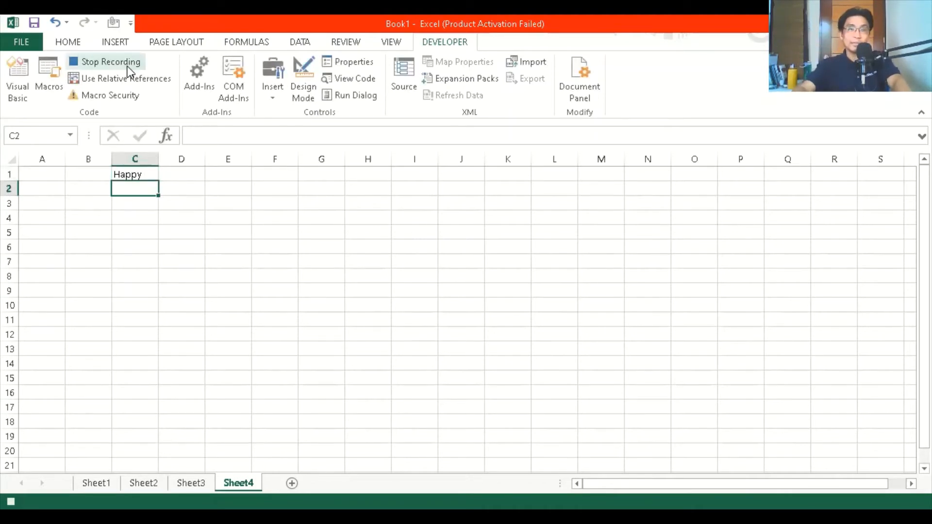
{"action": "left_click", "coordinate": [111, 62]}
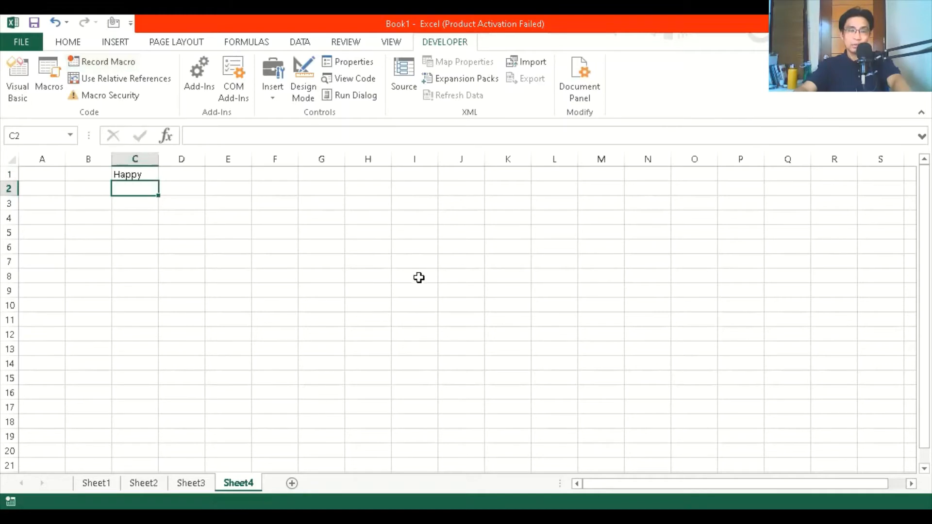
Run the AbsoluteReference macro with cell J4 selected and again with cell G17 selected.
{"action": "left_click", "coordinate": [462, 219]}
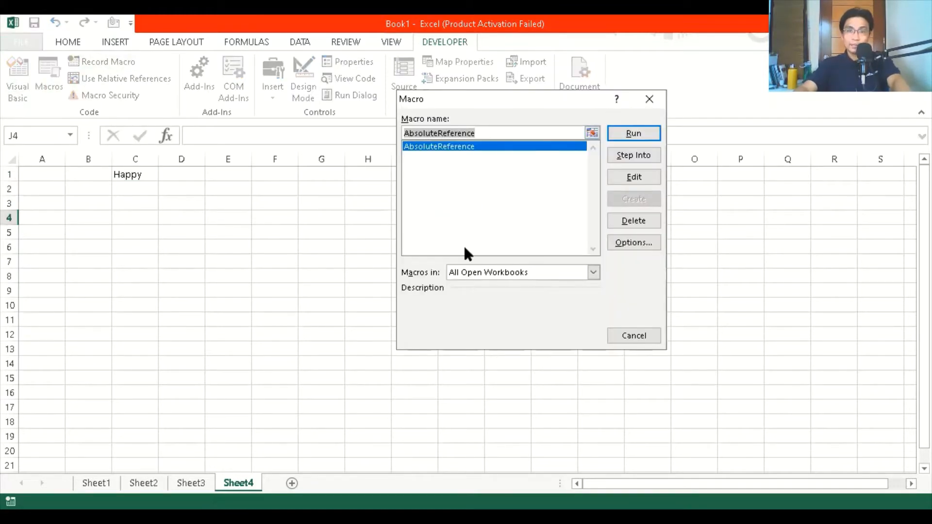
{"action": "left_click", "coordinate": [645, 132]}
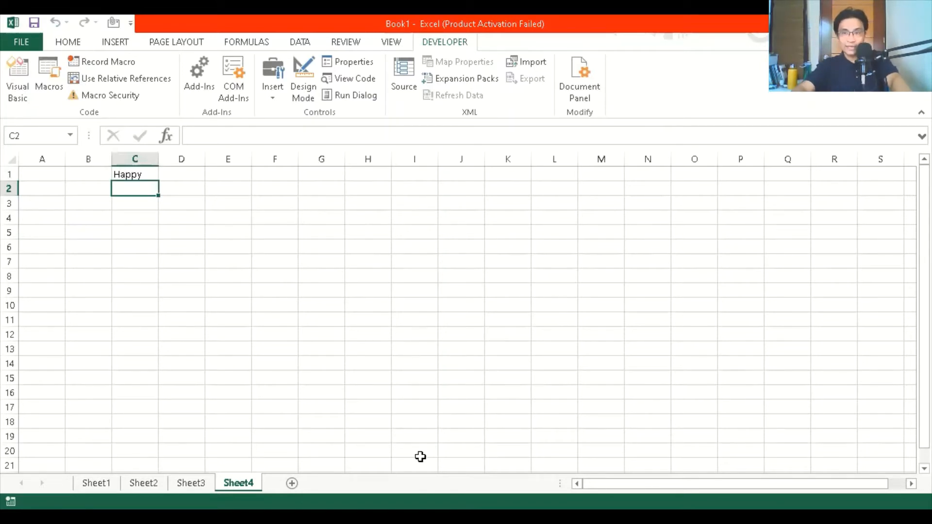
{"action": "left_click", "coordinate": [308, 410]}
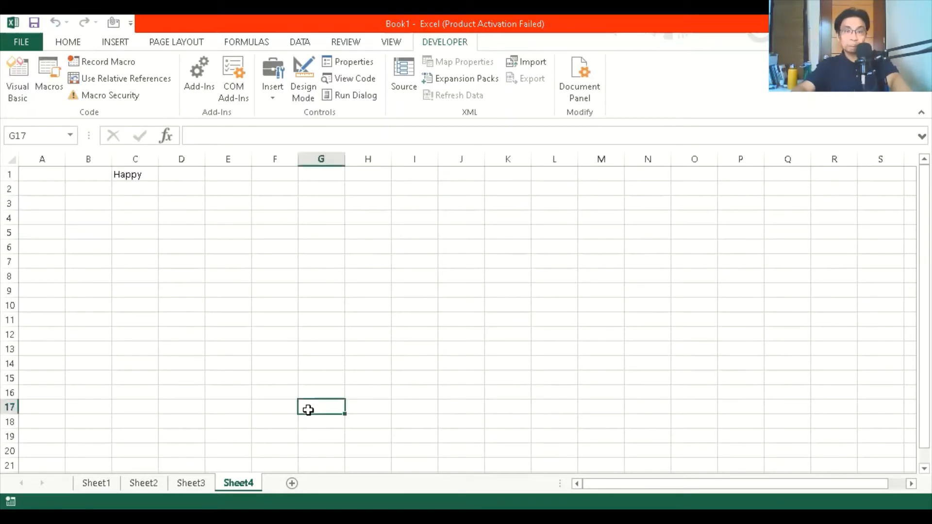
{"action": "left_click", "coordinate": [49, 80]}
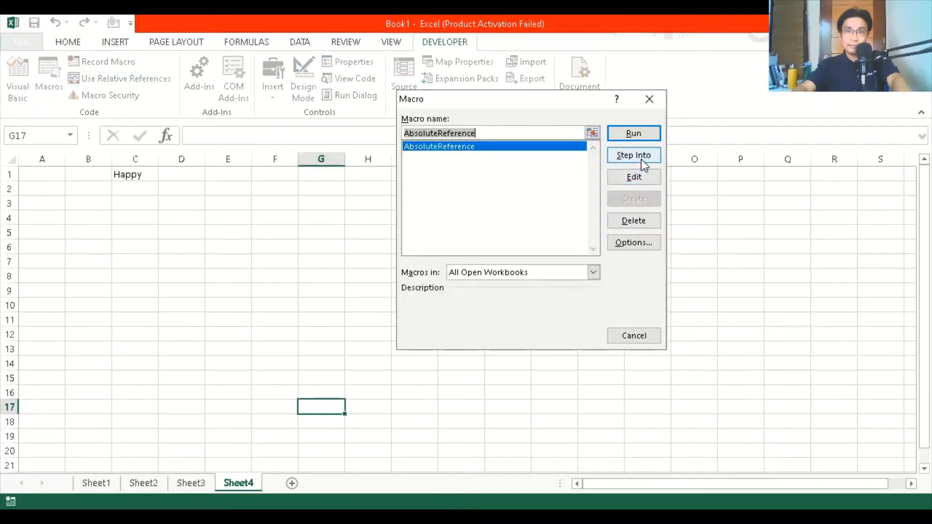
{"action": "left_click", "coordinate": [648, 135]}
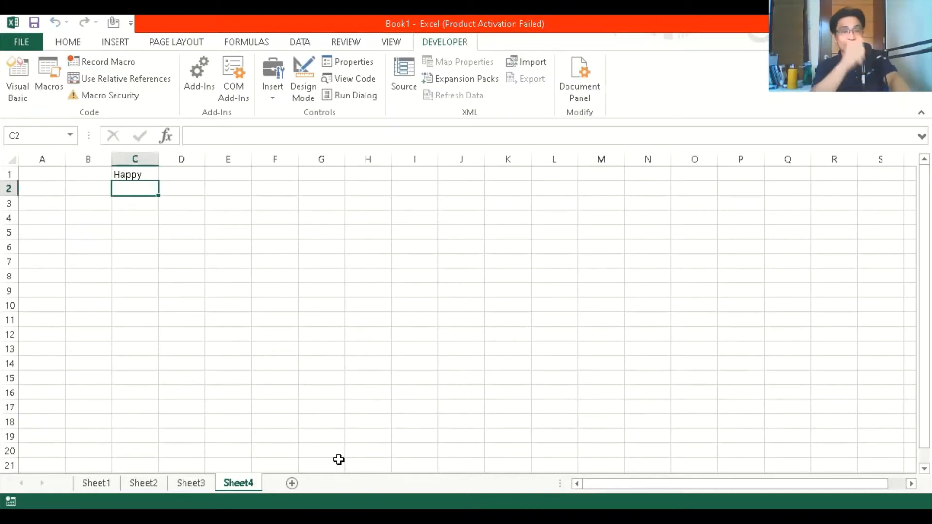
Open the AbsoluteReference macro's VBA code, examine the recorded cell references, and return to the worksheet.
{"action": "left_click", "coordinate": [50, 78]}
{"action": "left_click", "coordinate": [637, 183]}
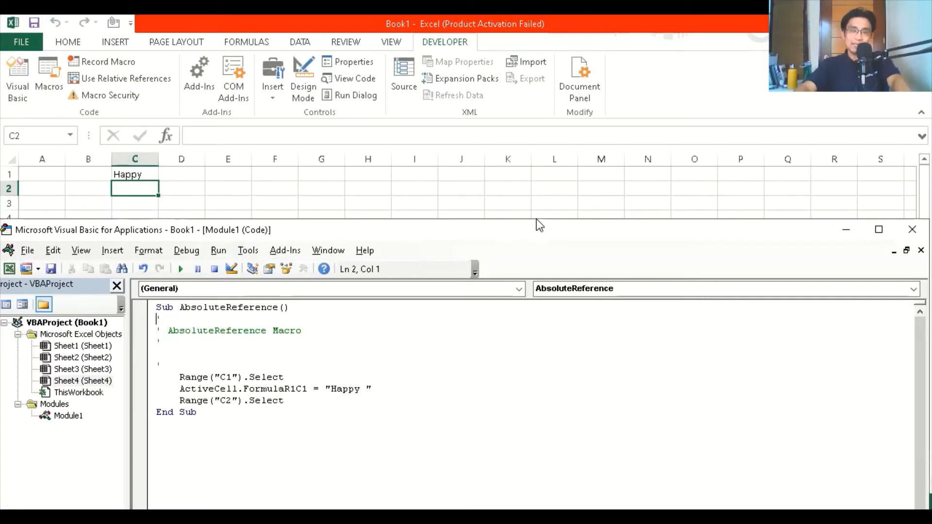
{"action": "left_click_drag", "start_coordinate": [537, 219], "coordinate": [550, 158]}
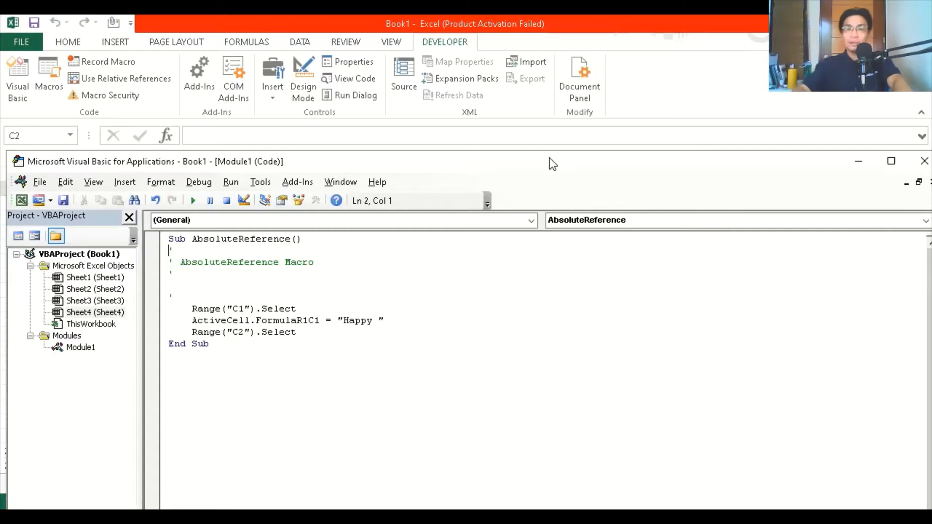
{"action": "left_click", "coordinate": [633, 89]}
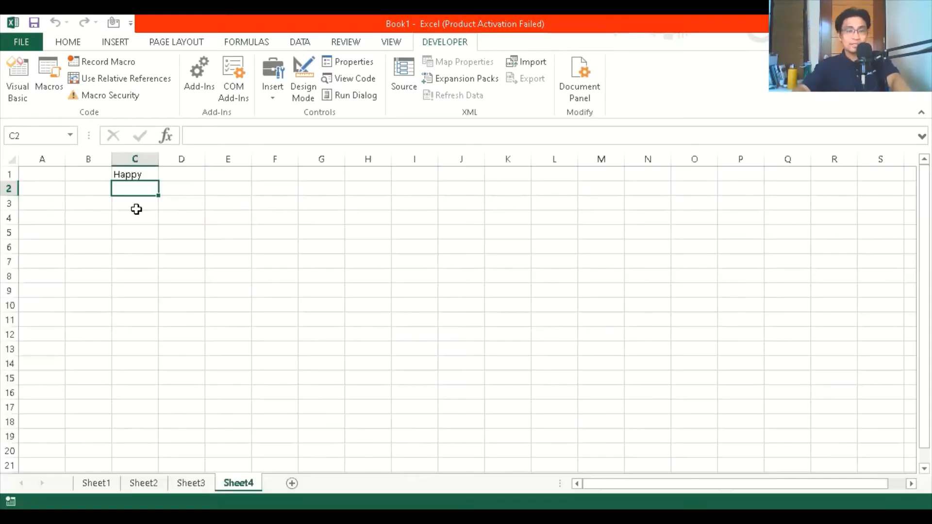
Clear the contents of cell C1.
{"action": "left_click", "coordinate": [191, 223]}
{"action": "left_click", "coordinate": [129, 201]}
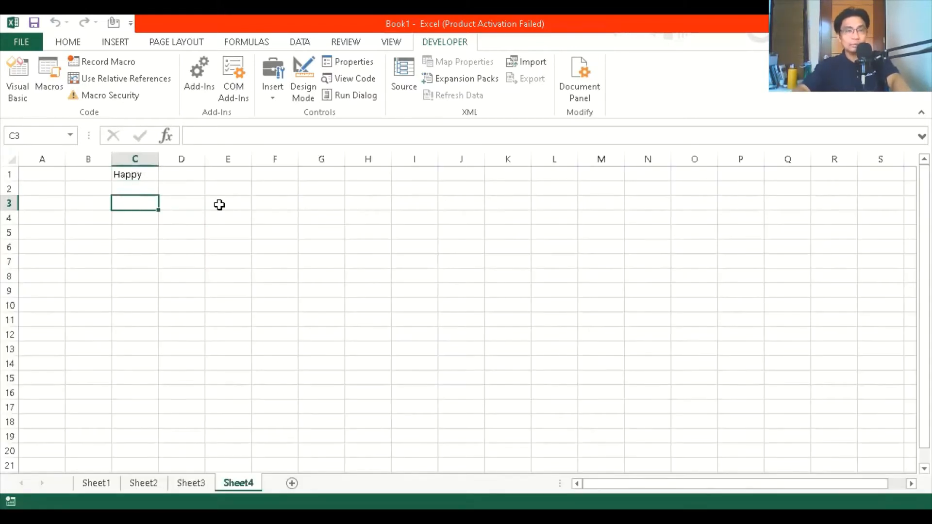
{"action": "left_click", "coordinate": [263, 319]}
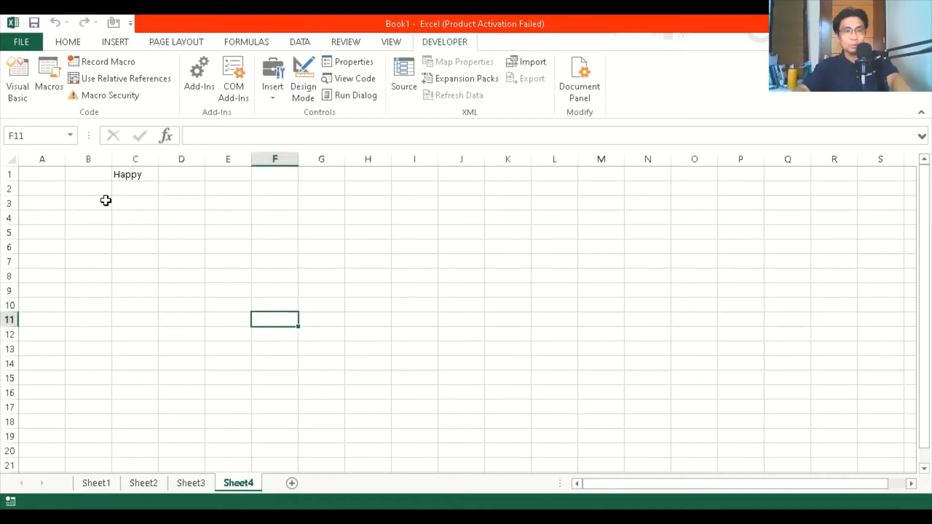
{"action": "left_click", "coordinate": [133, 176]}
{"action": "key", "text": "Delete"}
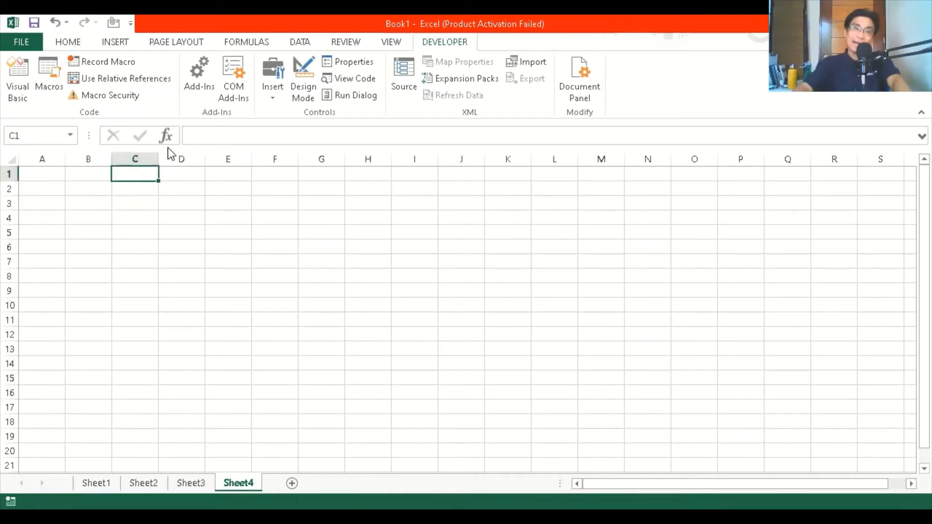
With cell A1 selected, turn on relative references and start recording a macro named RelativeReferences in this workbook.
{"action": "left_click", "coordinate": [46, 179]}
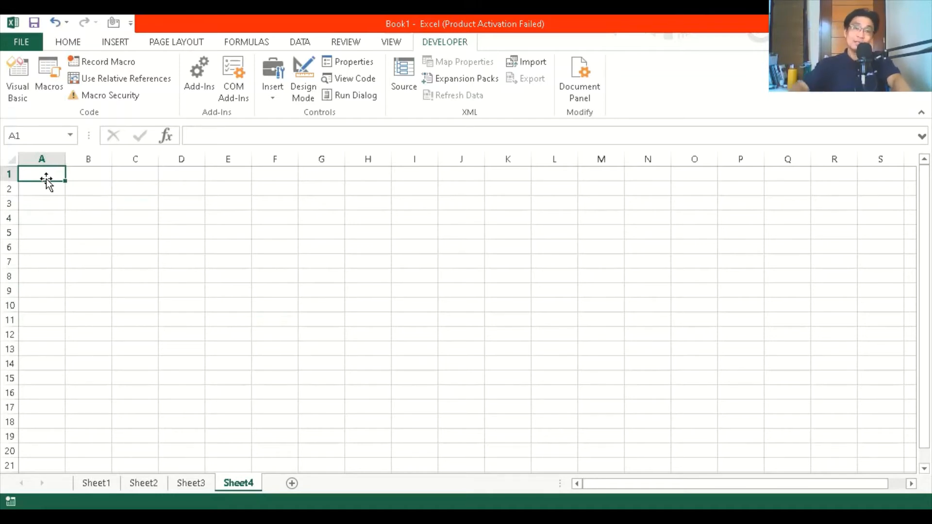
{"action": "left_click", "coordinate": [110, 84]}
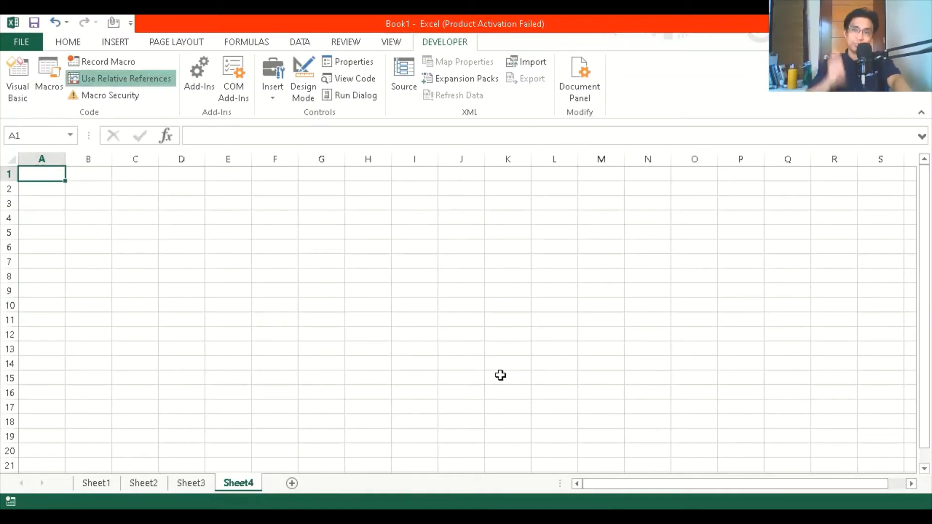
{"action": "left_click", "coordinate": [123, 62]}
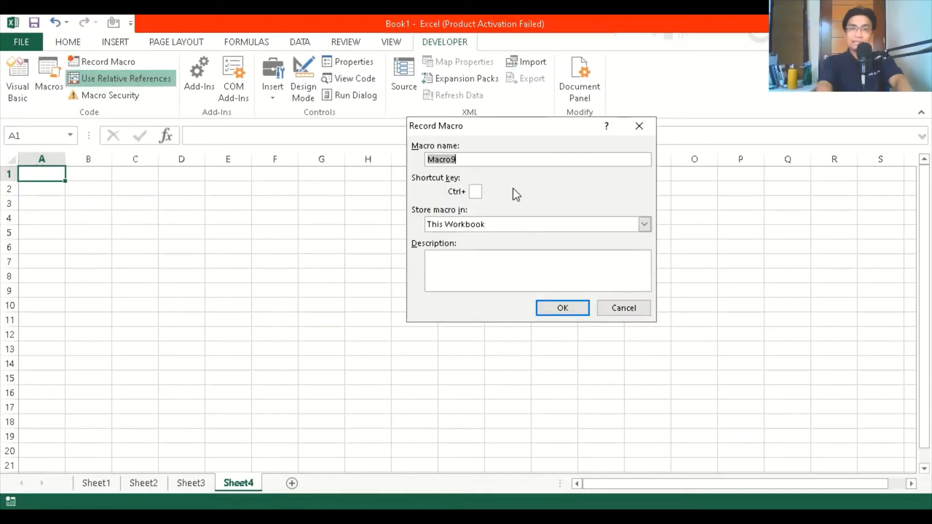
{"action": "key", "text": "BackSpace"}
{"action": "type", "text": "Relat"}
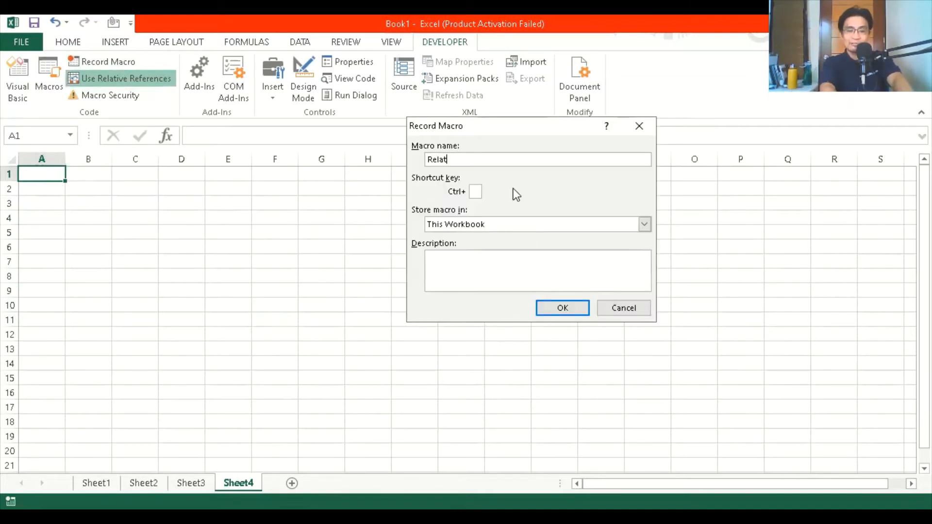
{"action": "type", "text": "iveRe"}
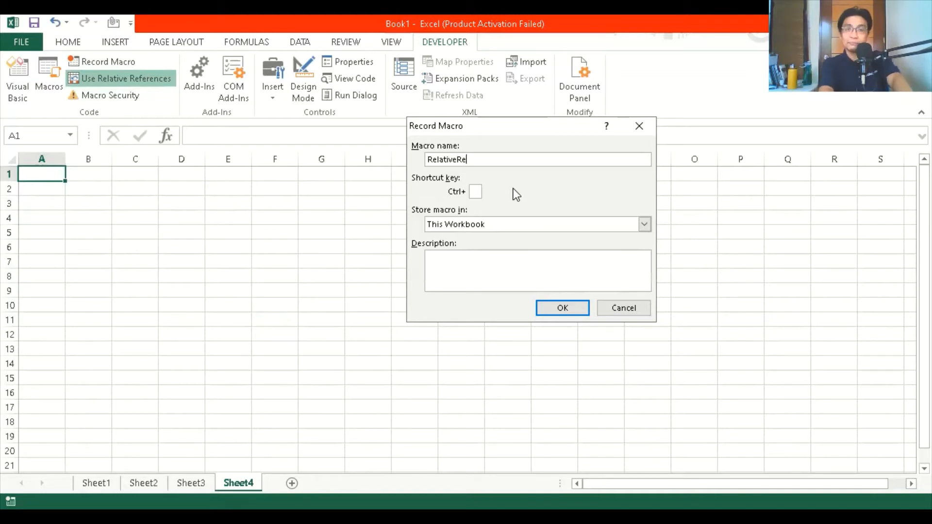
{"action": "type", "text": "fere"}
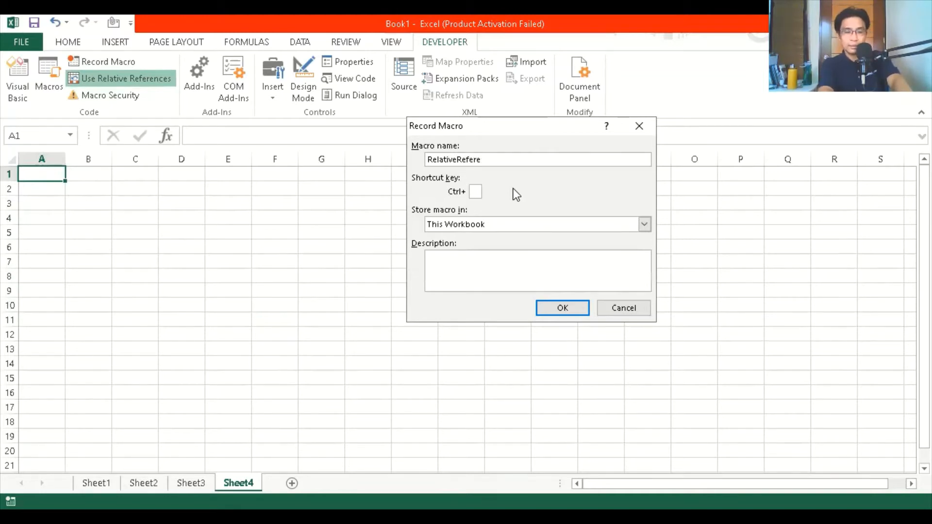
{"action": "type", "text": "nces"}
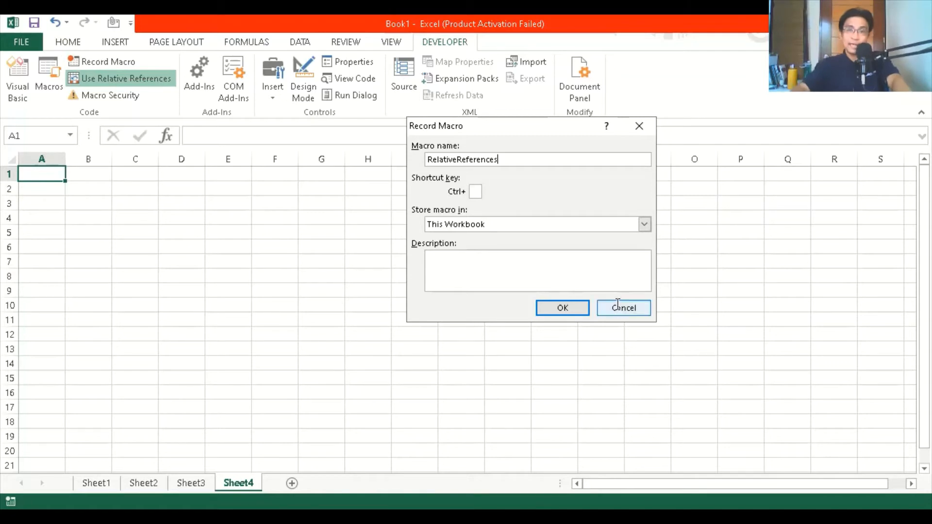
{"action": "left_click", "coordinate": [570, 314]}
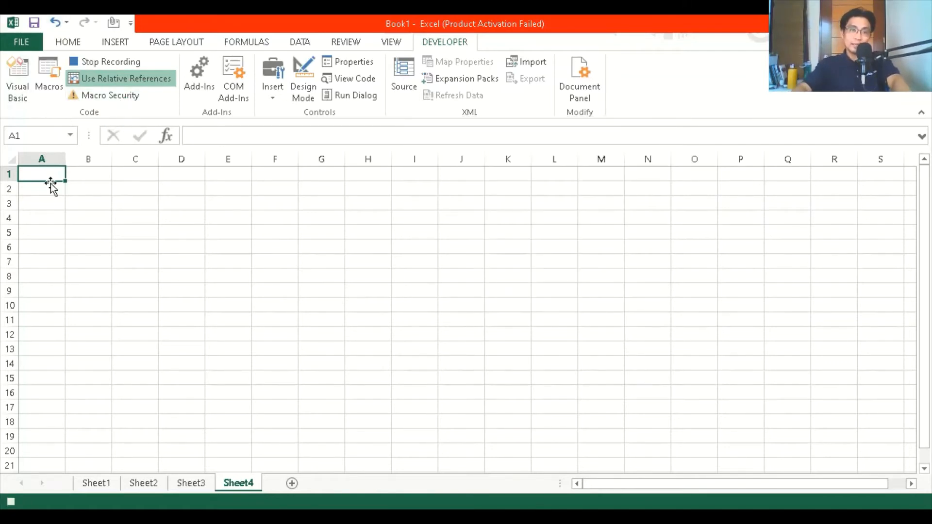
Record entering "Happy" in cell C1, stop the recording, and turn off relative references.
{"action": "left_click", "coordinate": [141, 176]}
{"action": "type", "text": "Happy"}
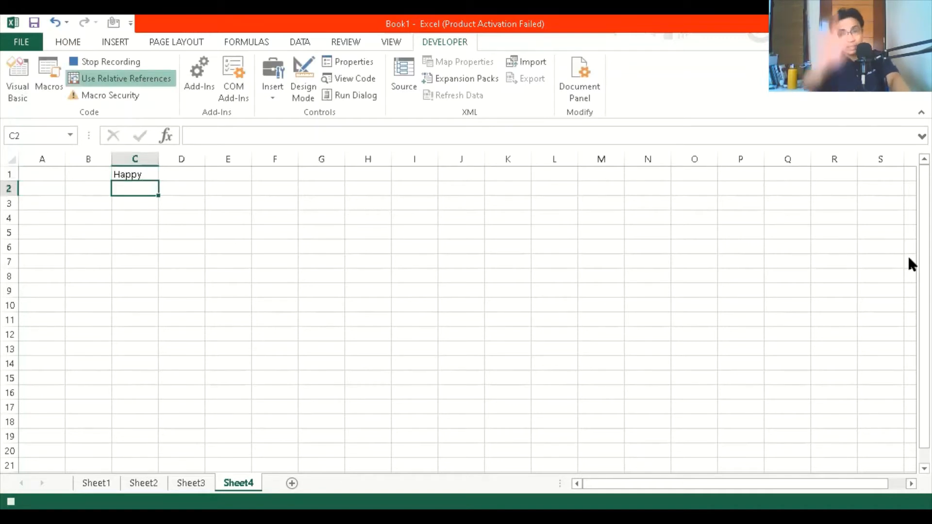
{"action": "key", "text": "Return"}
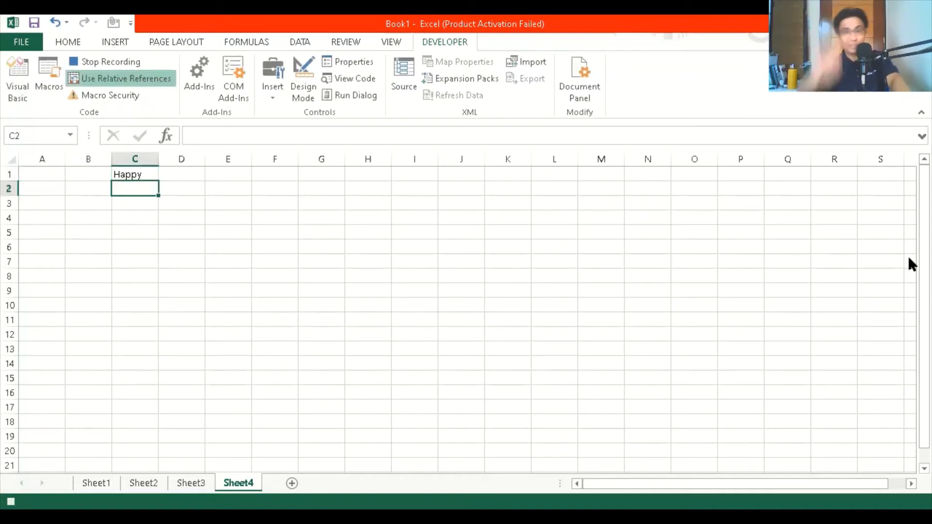
{"action": "left_click", "coordinate": [94, 62]}
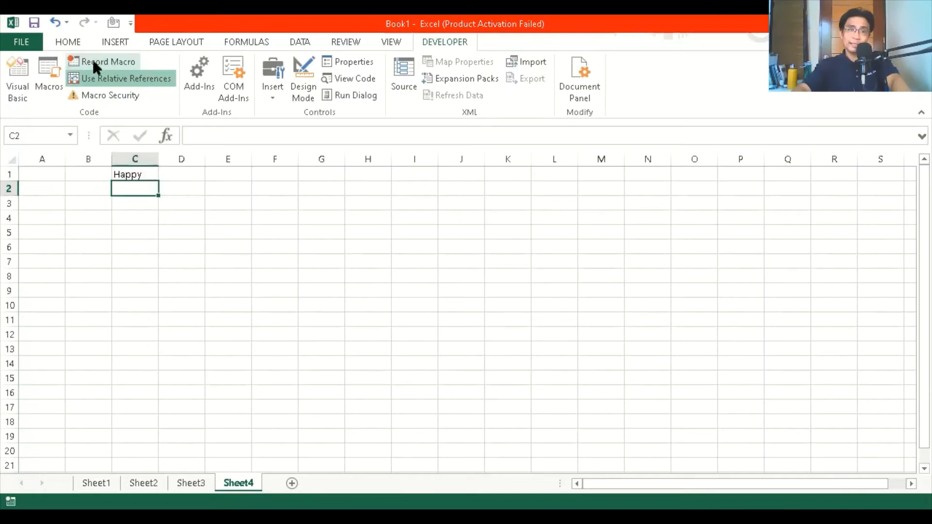
{"action": "left_click", "coordinate": [124, 82]}
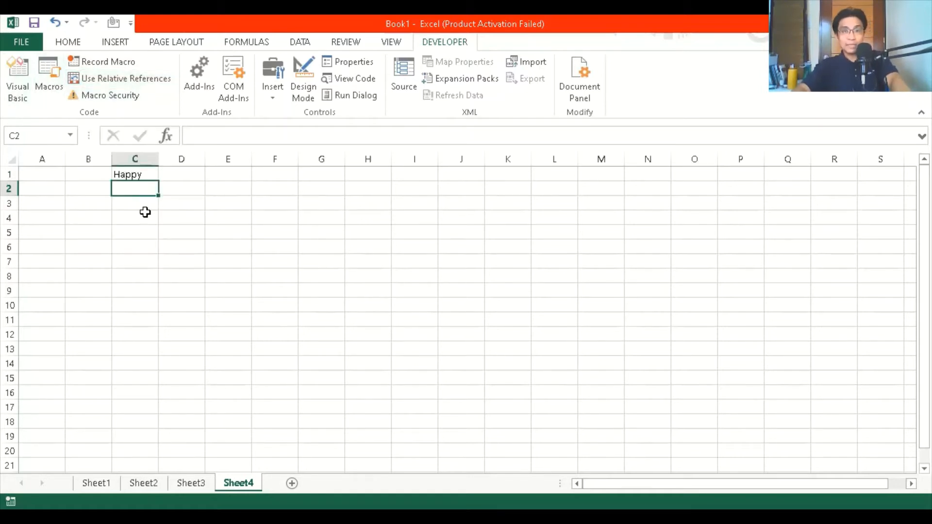
Run the RelativeReferences macro with cell I3 selected and again with cell A1 selected.
{"action": "left_click", "coordinate": [420, 202]}
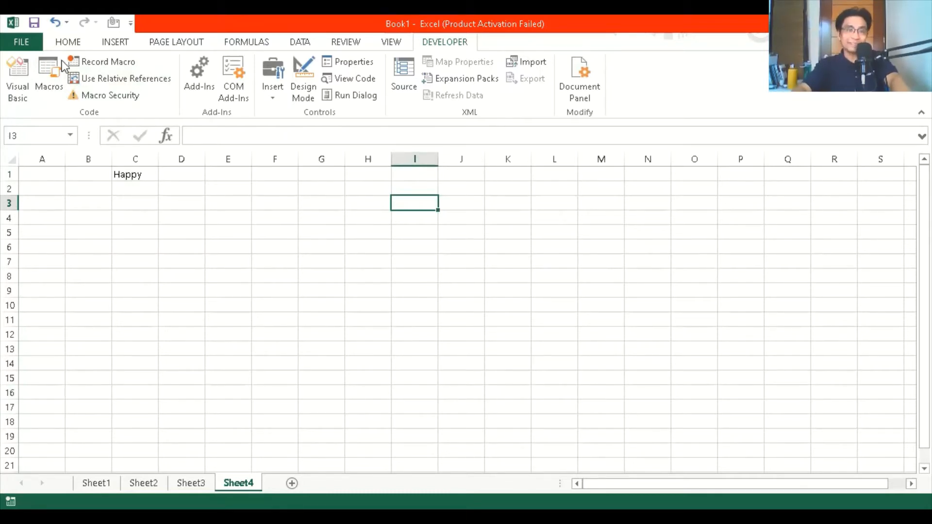
{"action": "left_click", "coordinate": [50, 76]}
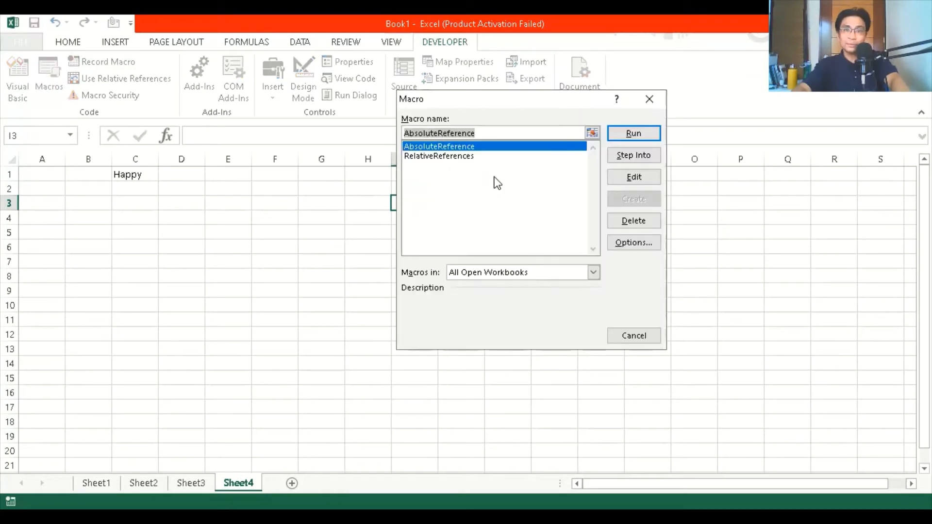
{"action": "left_click", "coordinate": [464, 156]}
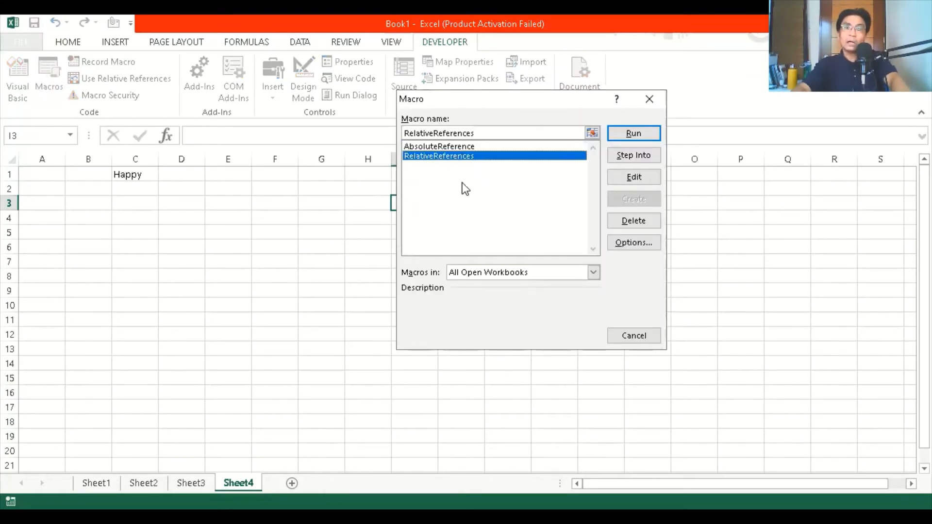
{"action": "left_click", "coordinate": [636, 136]}
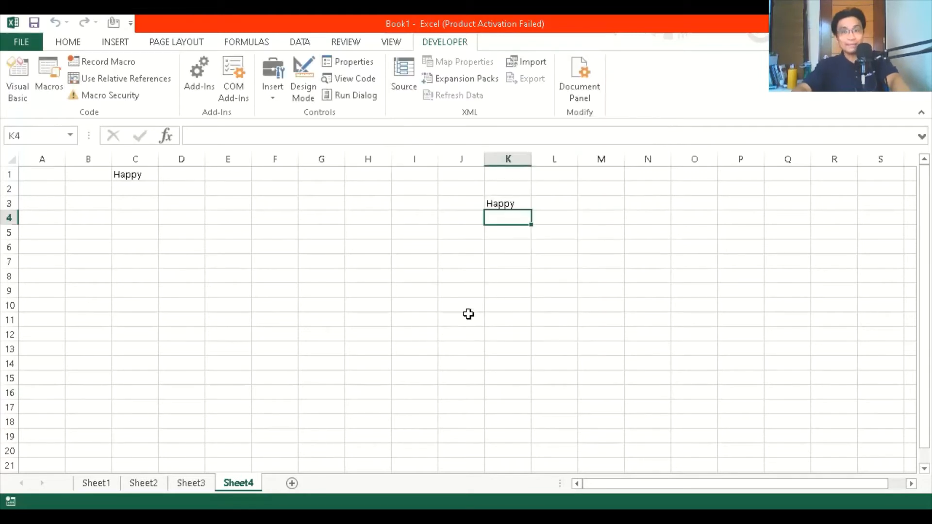
{"action": "left_click", "coordinate": [52, 177]}
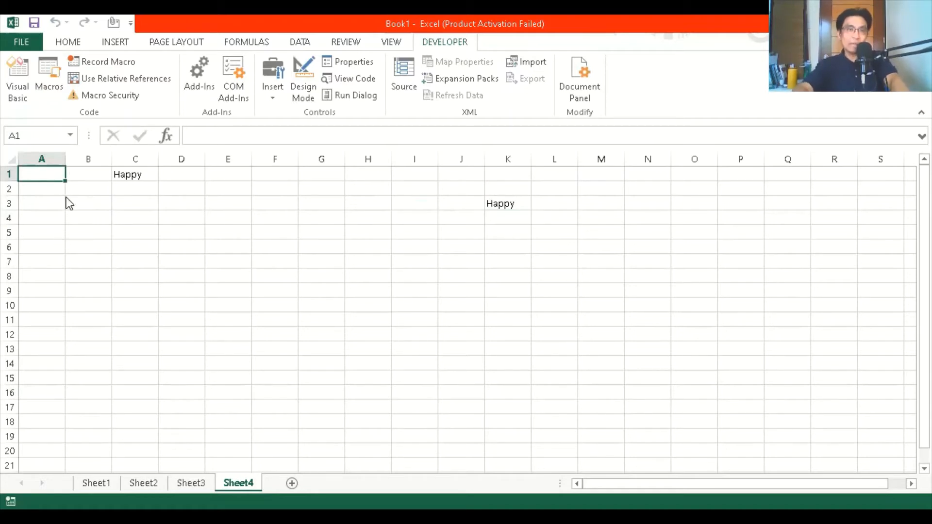
{"action": "left_click", "coordinate": [49, 78]}
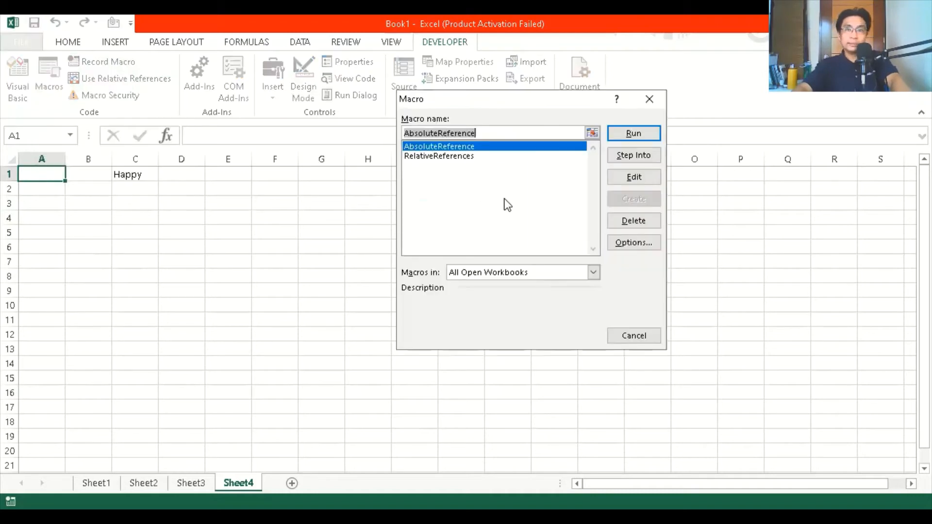
{"action": "left_click", "coordinate": [461, 156]}
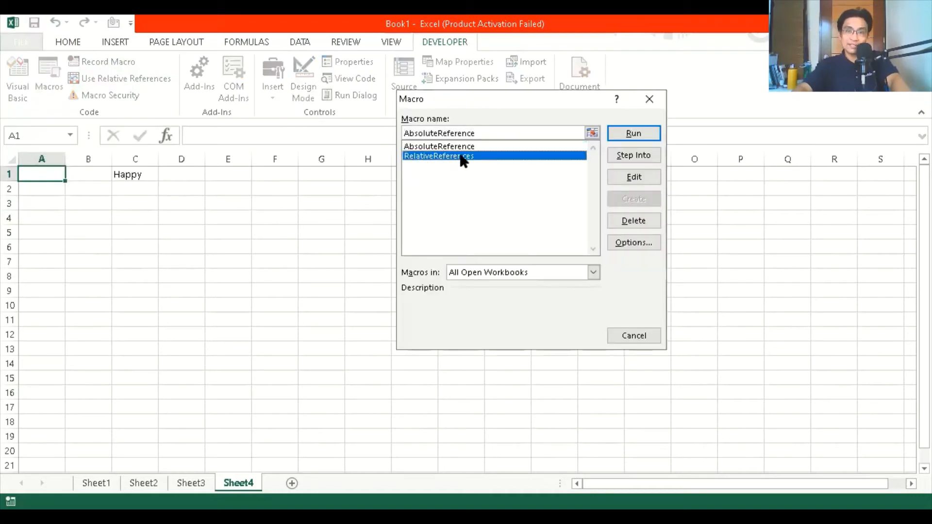
{"action": "left_click", "coordinate": [621, 136]}
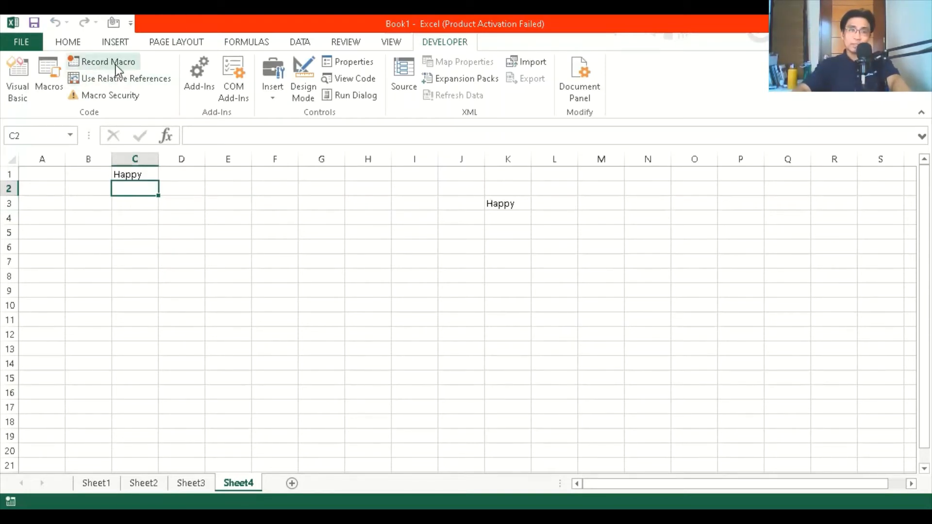
Open the RelativeReferences macro's VBA code and change its first offset to (0, -2).
{"action": "left_click", "coordinate": [62, 82]}
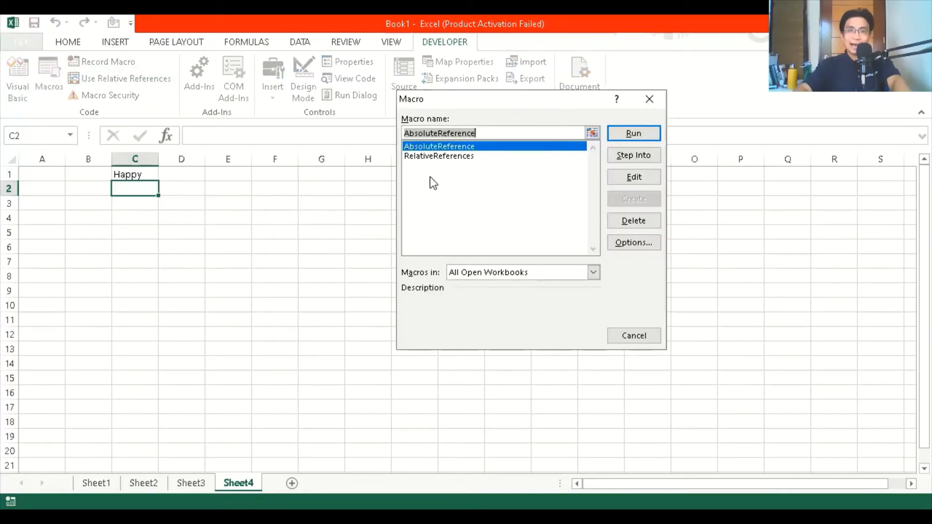
{"action": "left_click", "coordinate": [442, 155]}
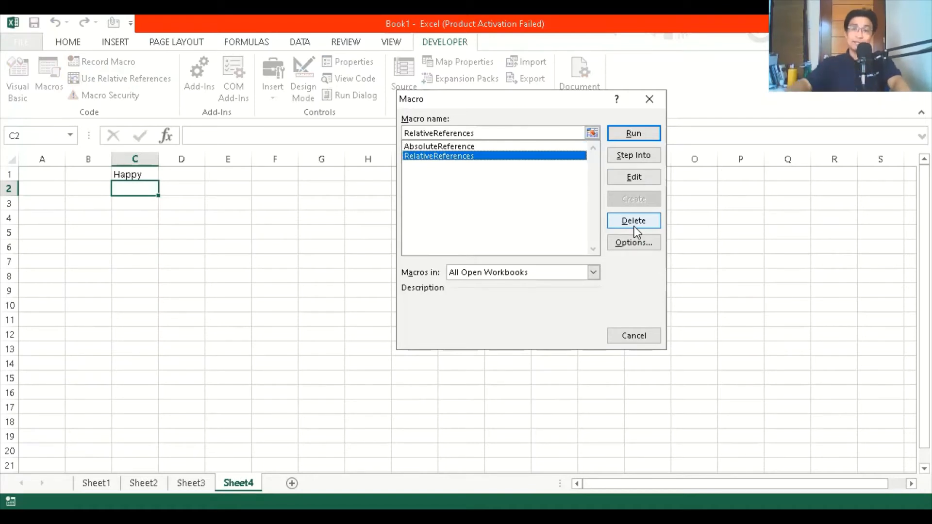
{"action": "left_click", "coordinate": [625, 180]}
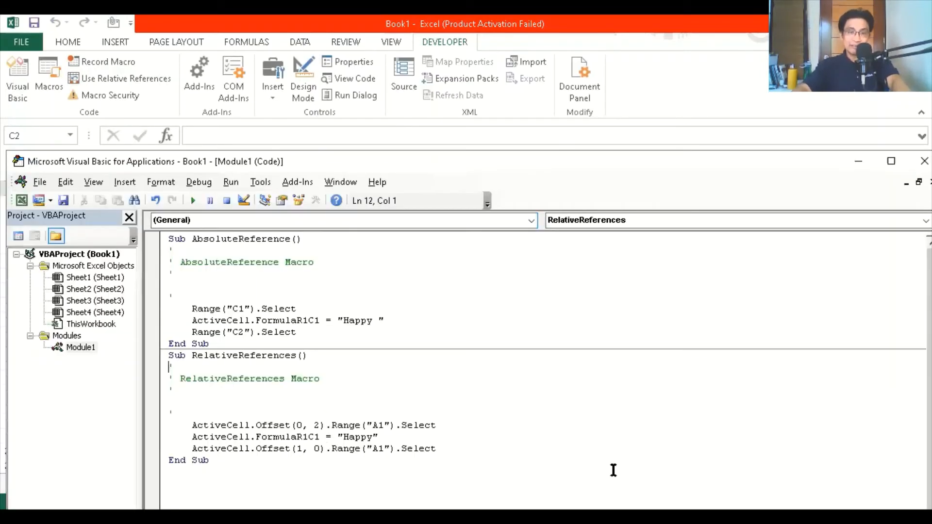
{"action": "left_click", "coordinate": [239, 425]}
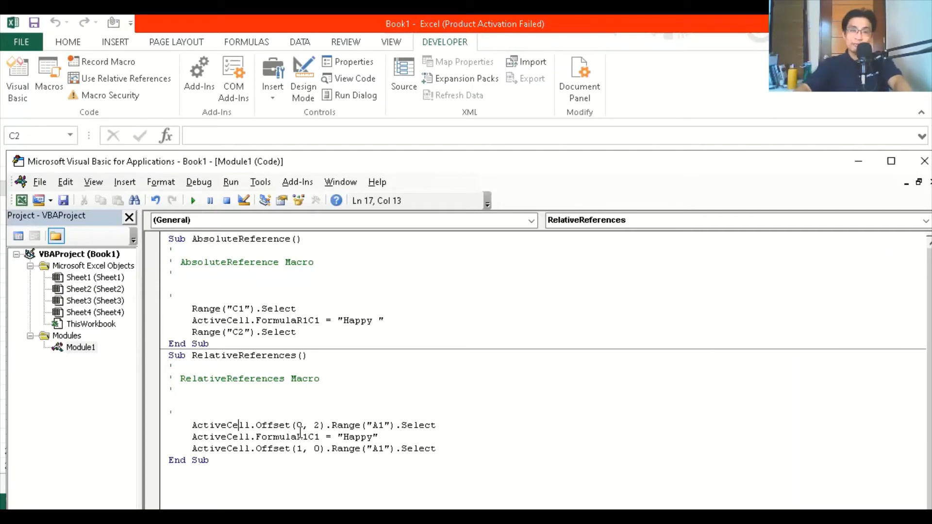
{"action": "left_click", "coordinate": [315, 425]}
{"action": "type", "text": "-"}
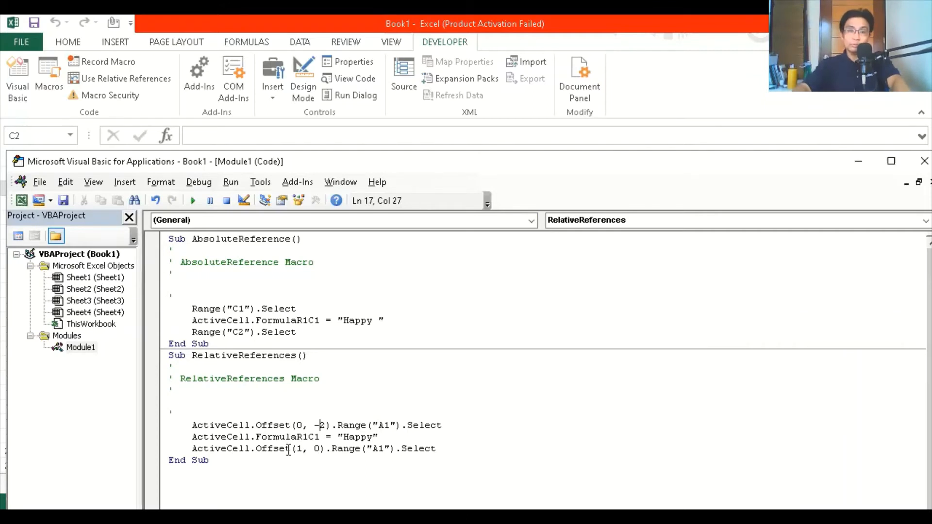
Change the last offset in the RelativeReferences code to (5, 0) and return to the worksheet.
{"action": "left_click", "coordinate": [306, 445]}
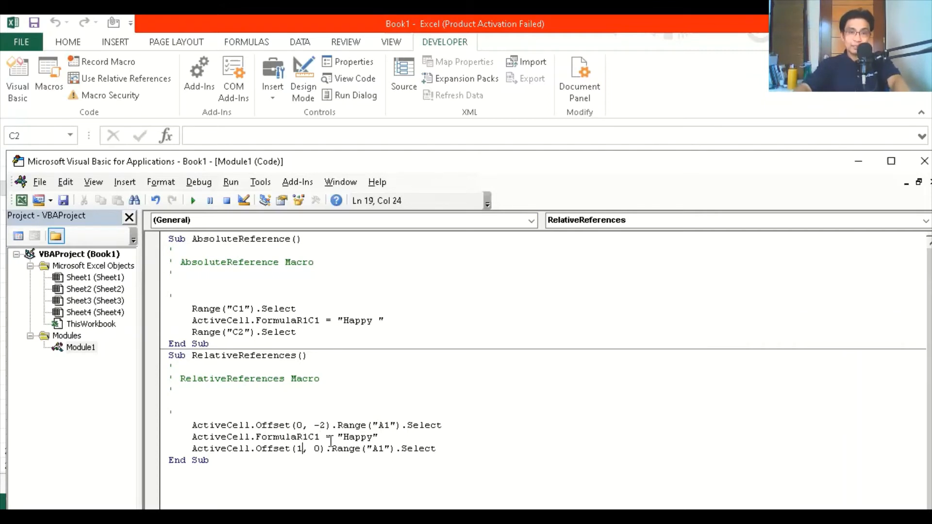
{"action": "key", "text": "BackSpace"}
{"action": "type", "text": "5"}
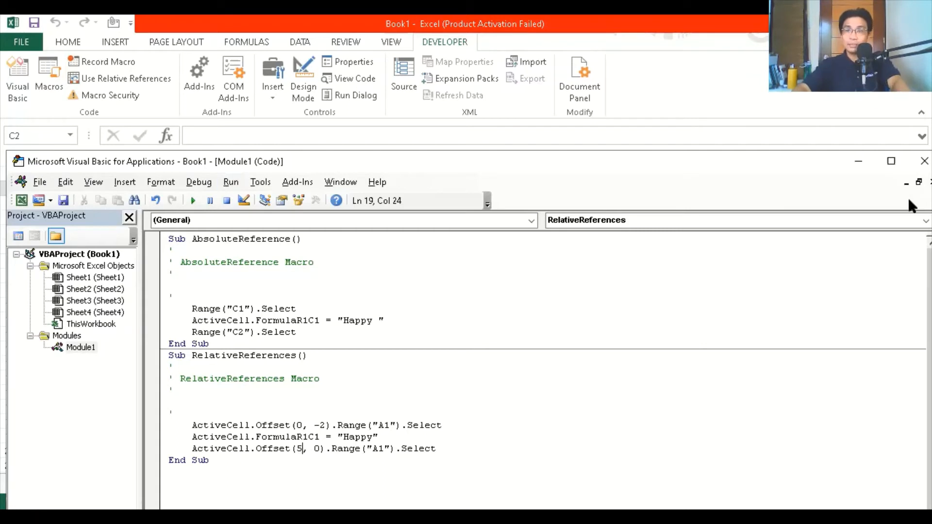
{"action": "left_click", "coordinate": [910, 169]}
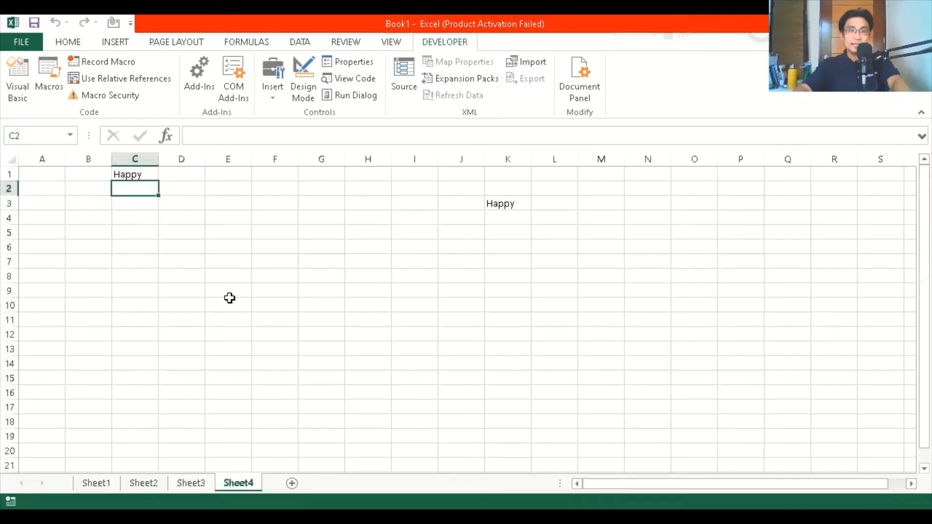
Run the edited RelativeReferences macro with cell G9 selected.
{"action": "left_click", "coordinate": [320, 290]}
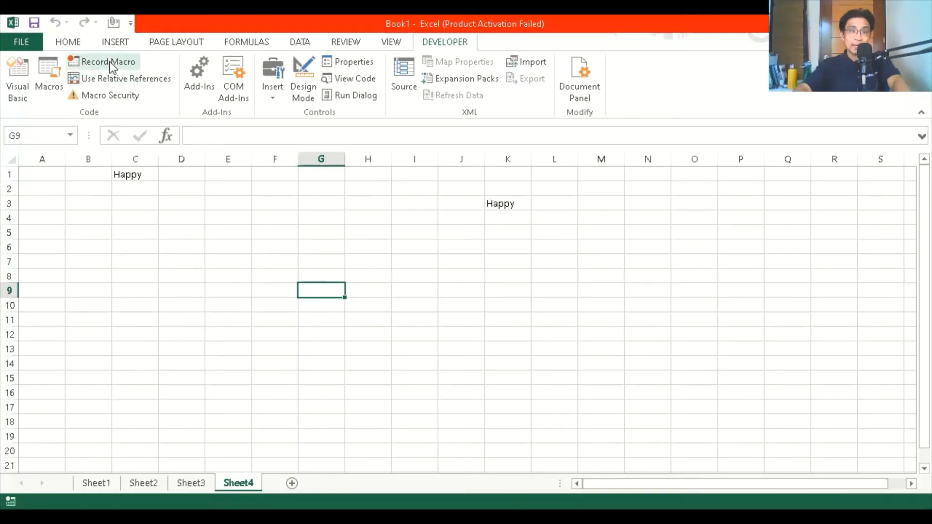
{"action": "left_click", "coordinate": [49, 77]}
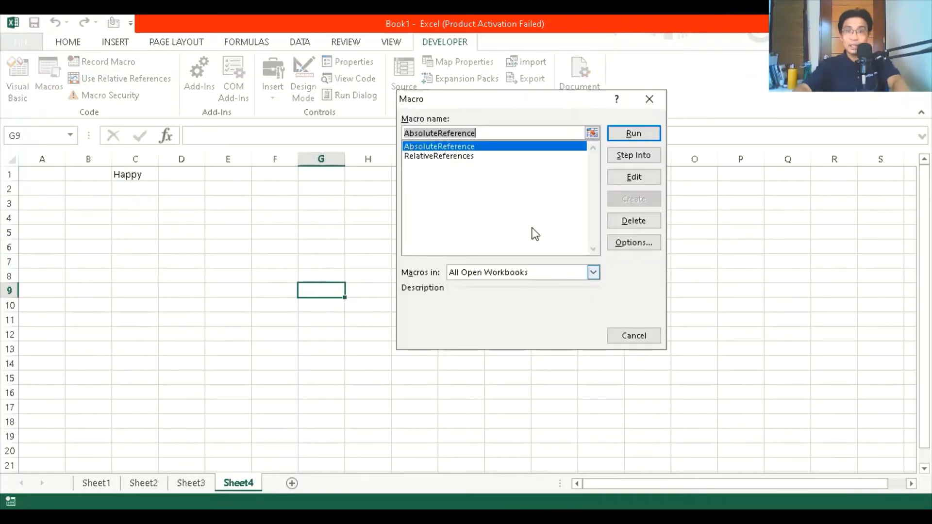
{"action": "left_click", "coordinate": [448, 156]}
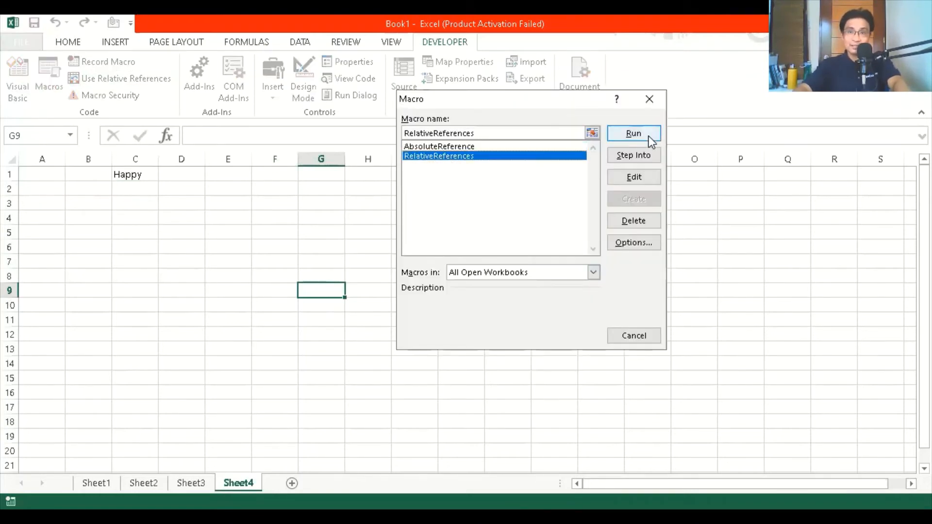
{"action": "left_click", "coordinate": [648, 136]}
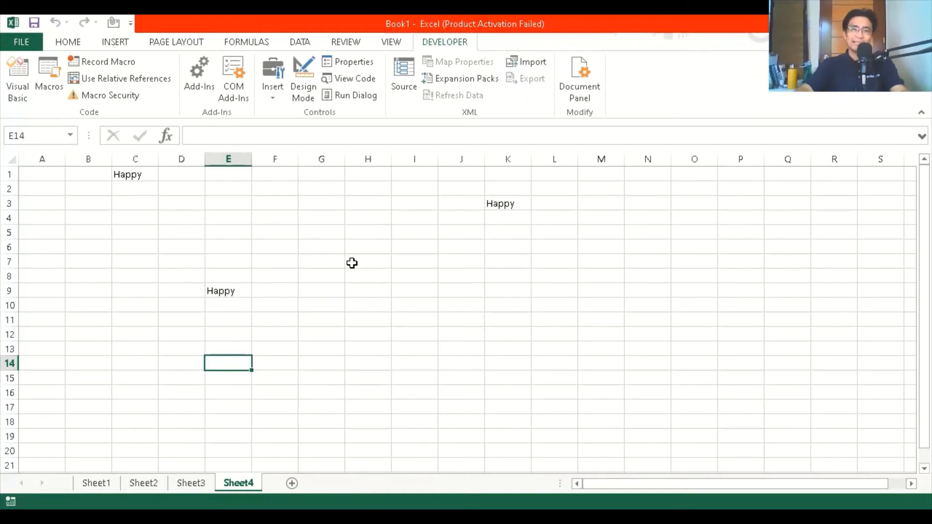
Clear the contents of the range C1:K9.
{"action": "left_click_drag", "start_coordinate": [124, 178], "coordinate": [529, 296]}
{"action": "key", "text": "Delete"}
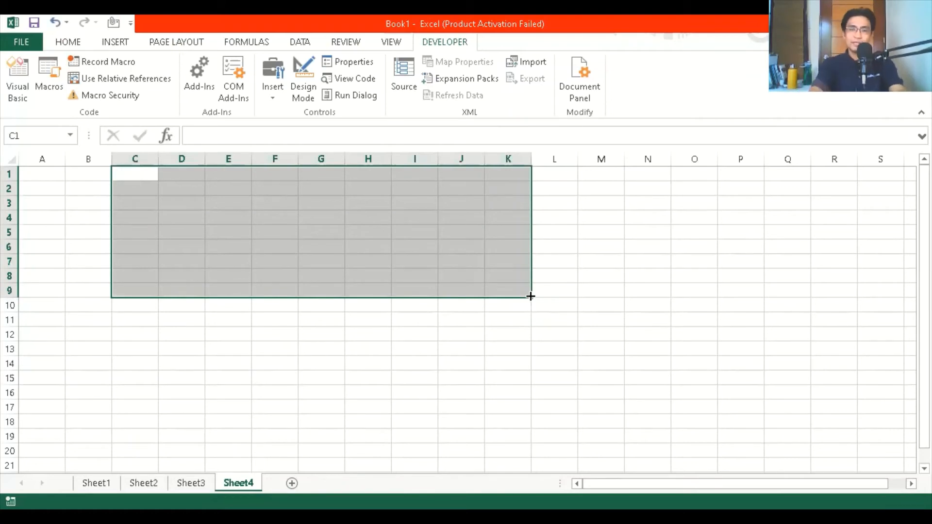
{"action": "key", "text": "Down"}
{"action": "key", "text": "Right"}
{"action": "key", "text": "Right"}
{"action": "key", "text": "Right"}
{"action": "key", "text": "Right"}
{"action": "key", "text": "Right"}
{"action": "key", "text": "Right"}
{"action": "key", "text": "Right"}
{"action": "key", "text": "Right"}
{"action": "key", "text": "Right"}
{"action": "key", "text": "Down"}
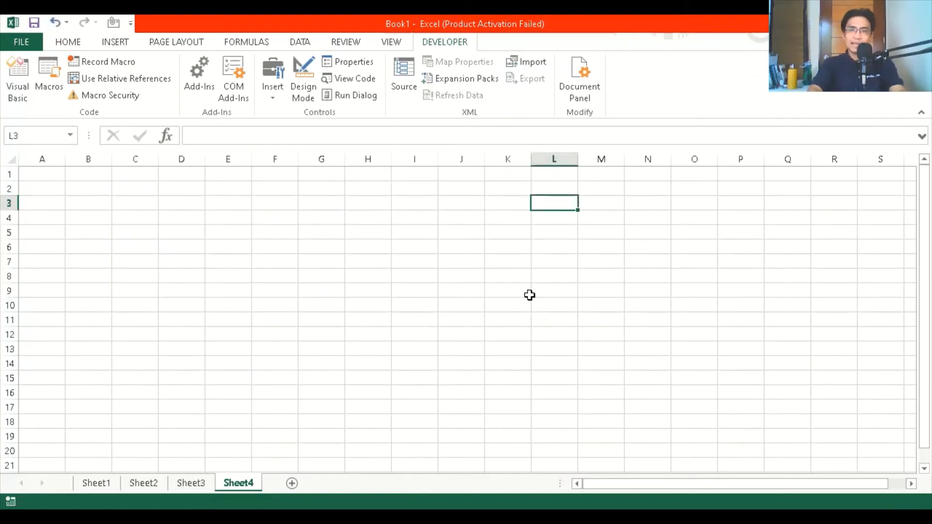
{"action": "key", "text": "Down"}
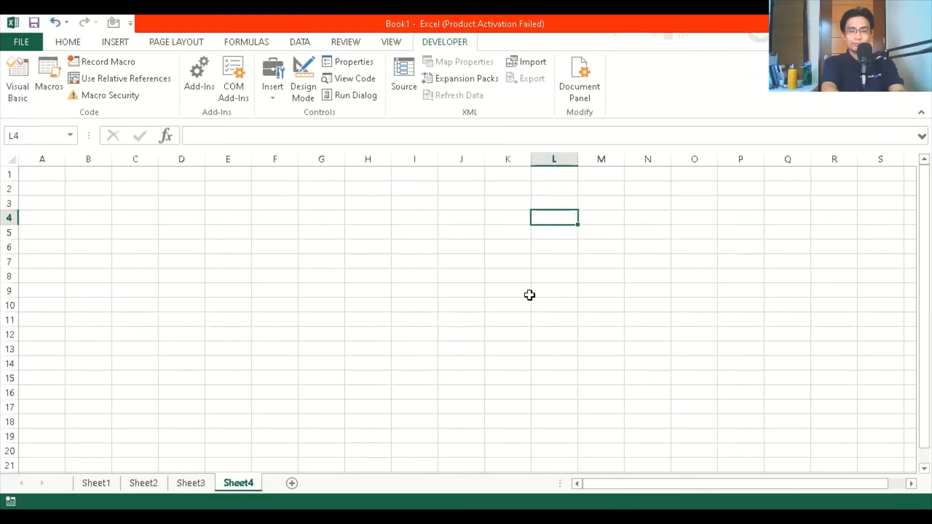
Fill cells L4:L10 with the weekdays Monday to Sunday and autofit column L.
{"action": "type", "text": "Monday"}
{"action": "key", "text": "Return"}
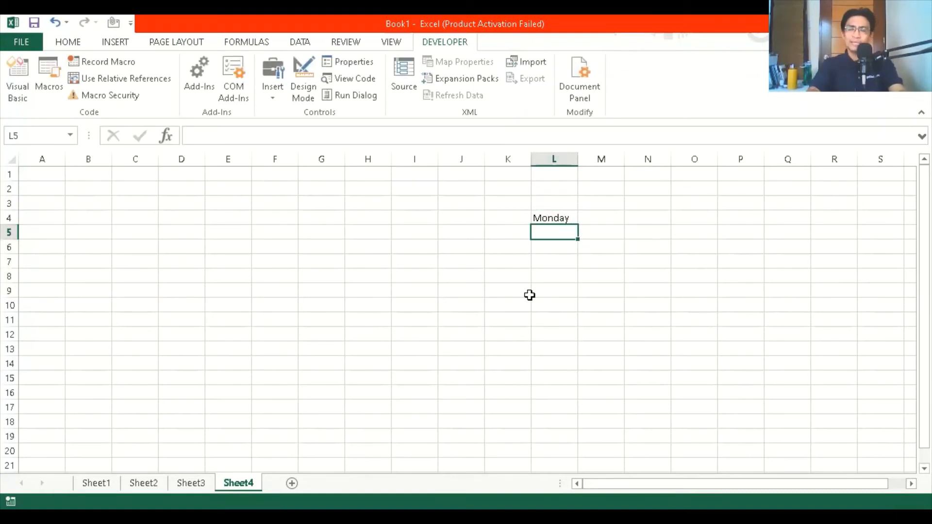
{"action": "key", "text": "Up"}
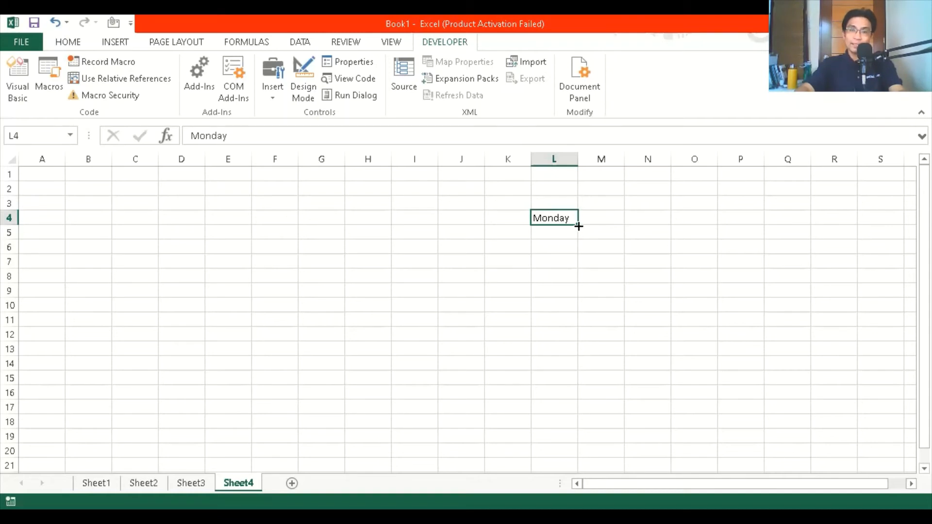
{"action": "left_click_drag", "start_coordinate": [578, 225], "coordinate": [576, 308]}
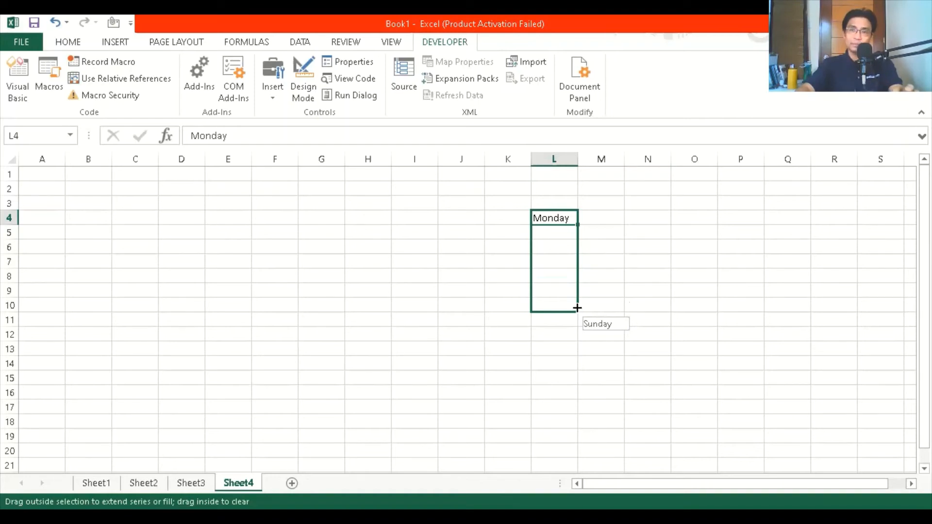
{"action": "left_click_drag", "start_coordinate": [577, 307], "coordinate": [576, 305]}
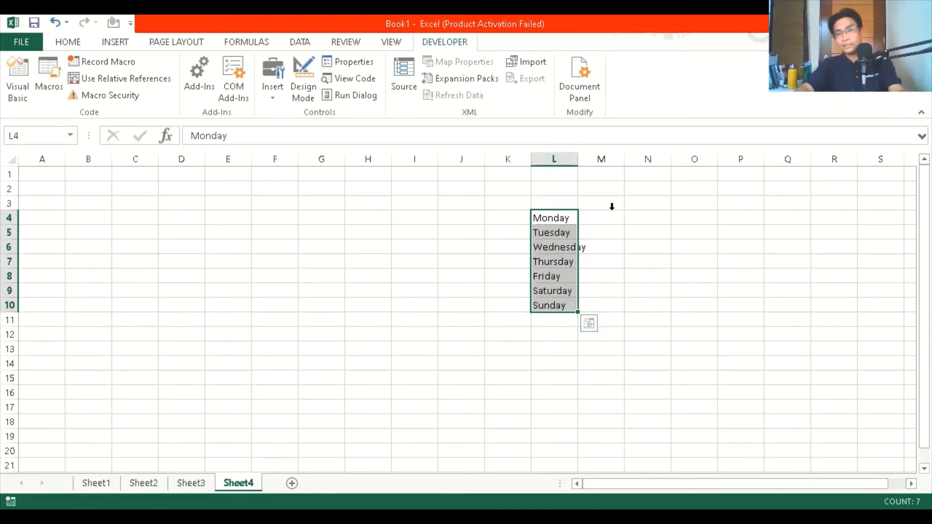
{"action": "double_click", "coordinate": [577, 161]}
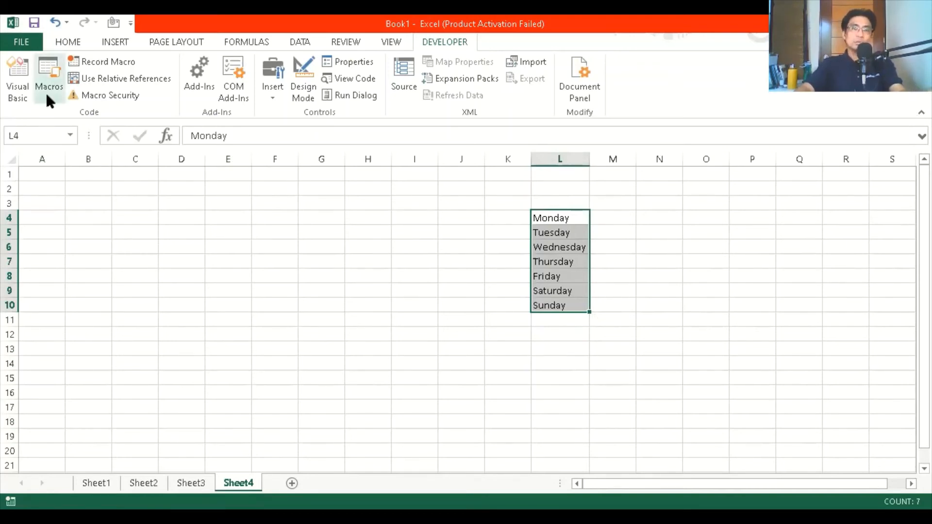
Turn on relative references and start recording a macro named testReference, stored in this workbook.
{"action": "left_click", "coordinate": [115, 79]}
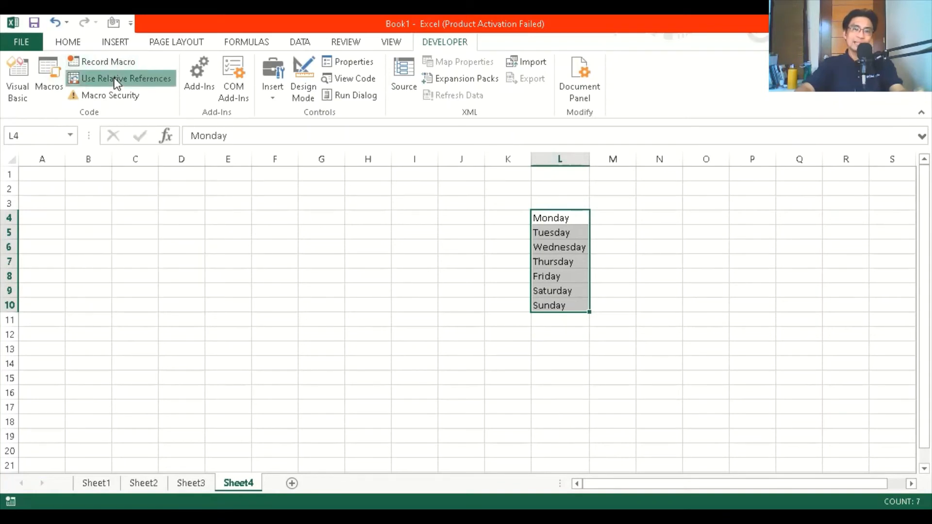
{"action": "left_click", "coordinate": [121, 63]}
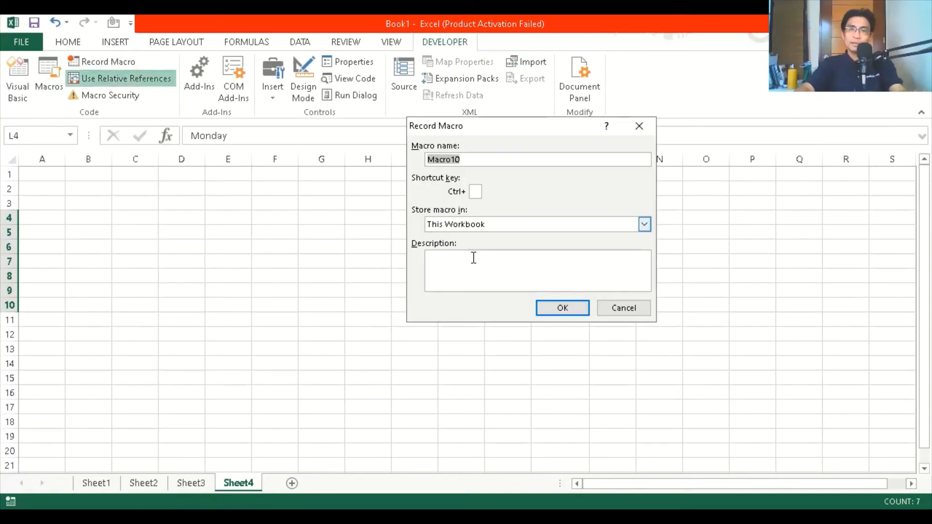
{"action": "key", "text": "BackSpace"}
{"action": "type", "text": "test"}
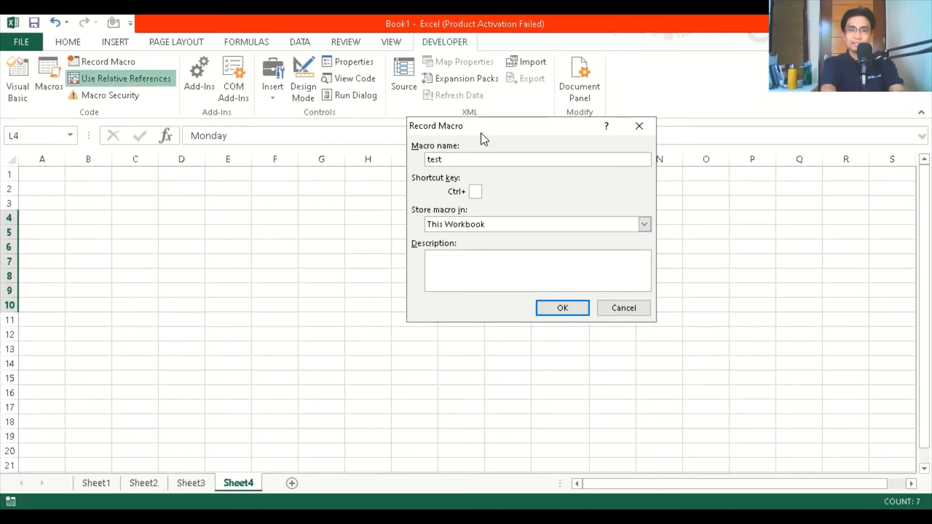
{"action": "type", "text": "Reference"}
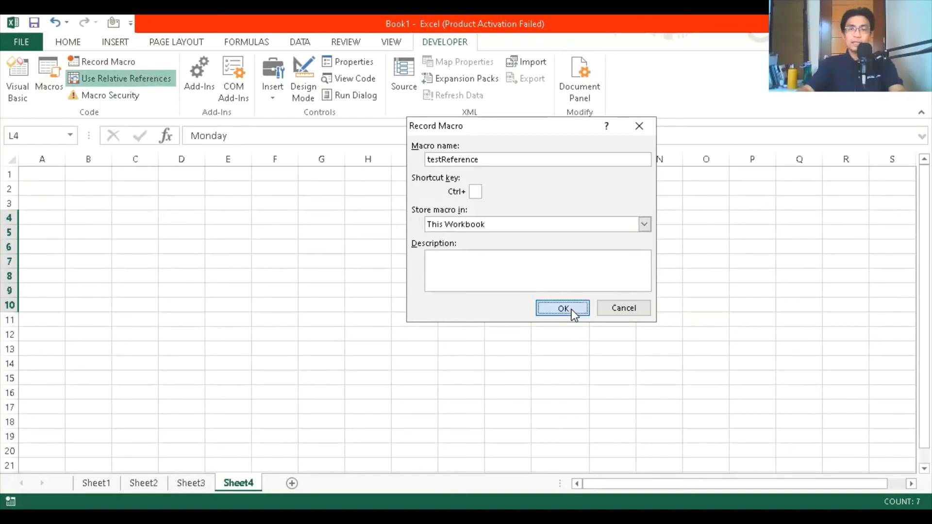
{"action": "left_click", "coordinate": [562, 307]}
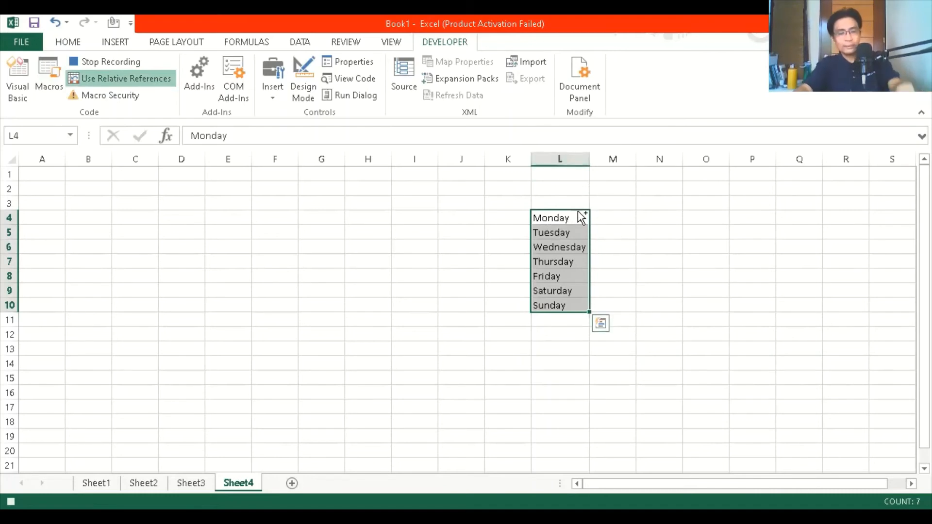
Record cutting the weekday list from L4:L10 and pasting it at A1 after jumping to the sheet's edges, and stop the recording.
{"action": "key", "text": "ctrl+c"}
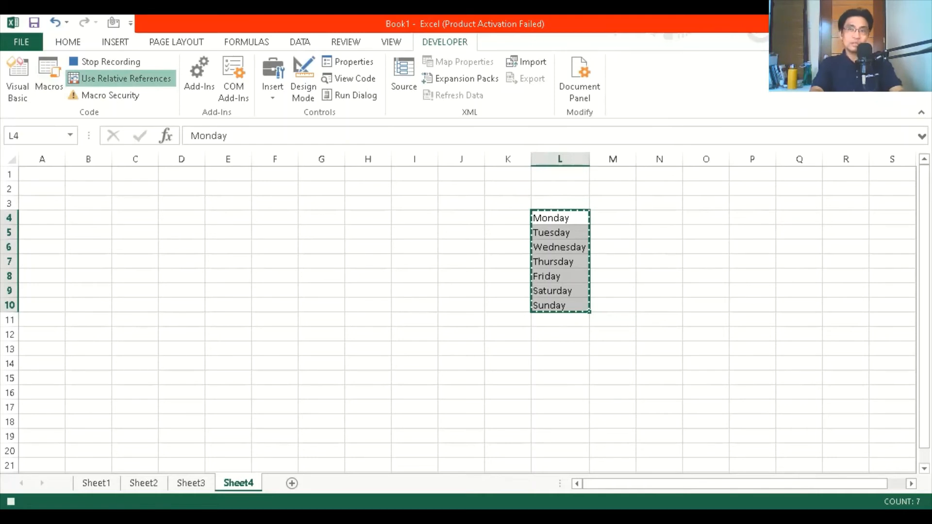
{"action": "key", "text": "ctrl+Left"}
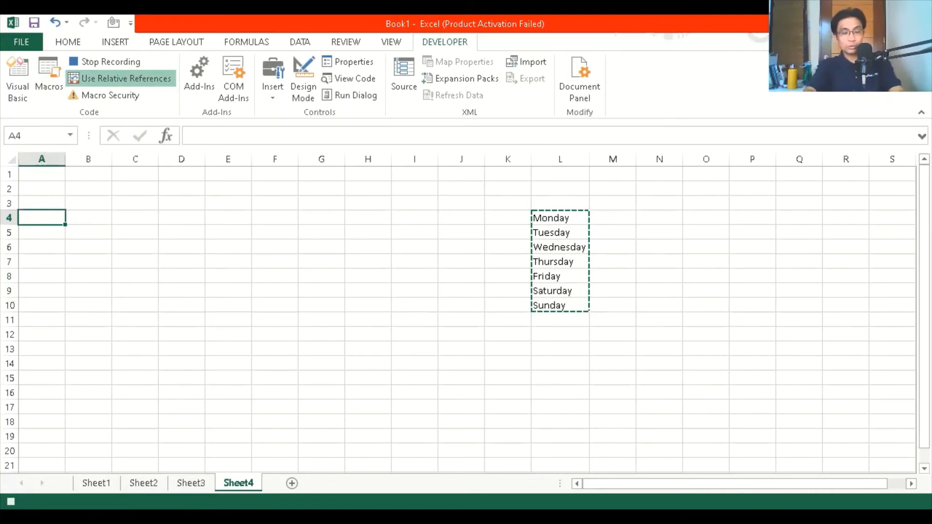
{"action": "key", "text": "ctrl+Up"}
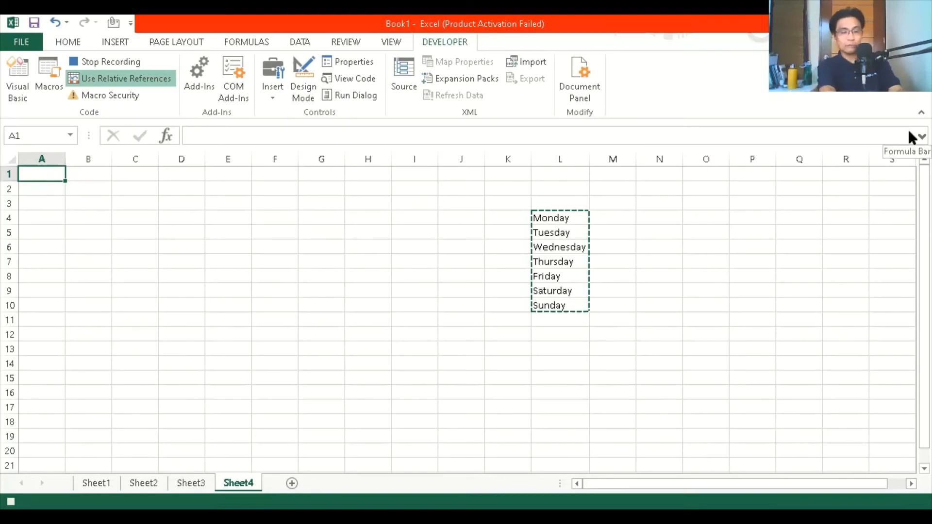
{"action": "key", "text": "ctrl+v"}
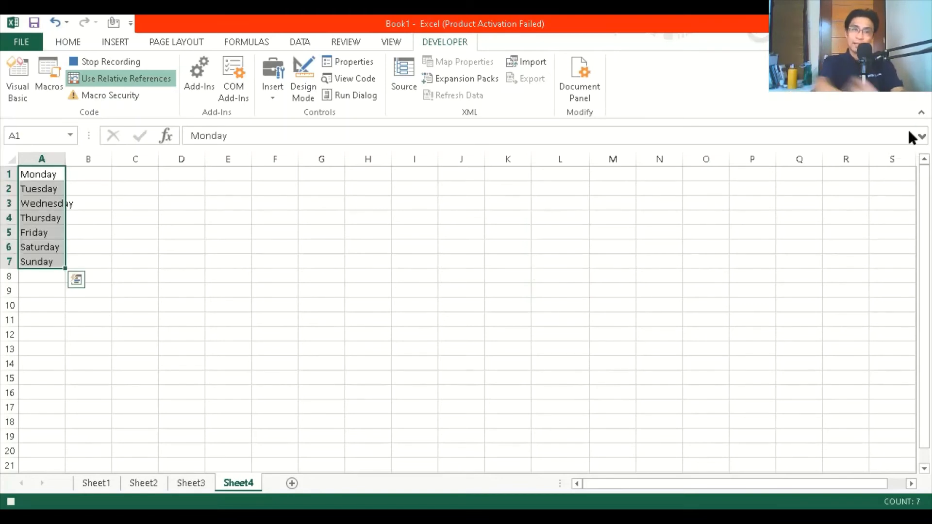
{"action": "left_click", "coordinate": [125, 66]}
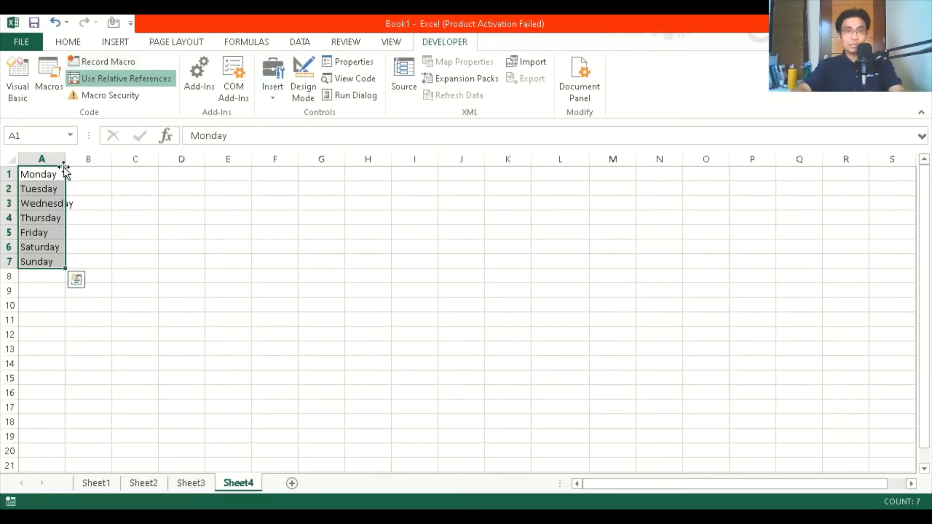
Copy the weekday list in A1:A7 to L5 and N5, autofitting columns A and N.
{"action": "left_click_drag", "start_coordinate": [65, 156], "coordinate": [51, 264]}
{"action": "key", "text": "ctrl+c"}
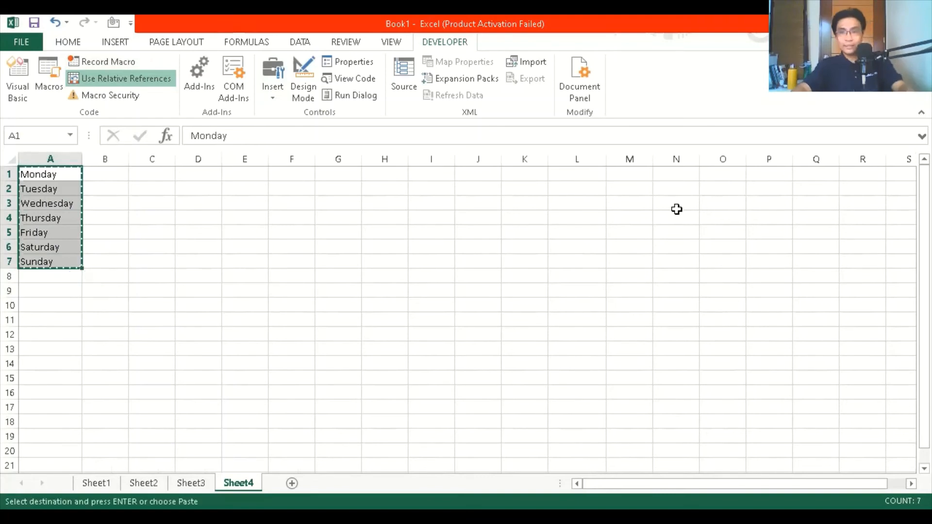
{"action": "left_click", "coordinate": [552, 233]}
{"action": "key", "text": "ctrl+v"}
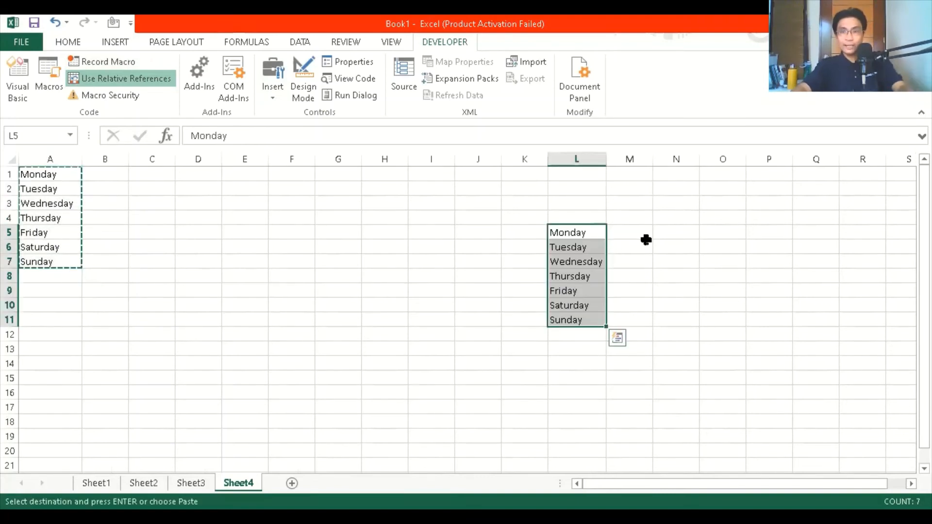
{"action": "left_click", "coordinate": [675, 232]}
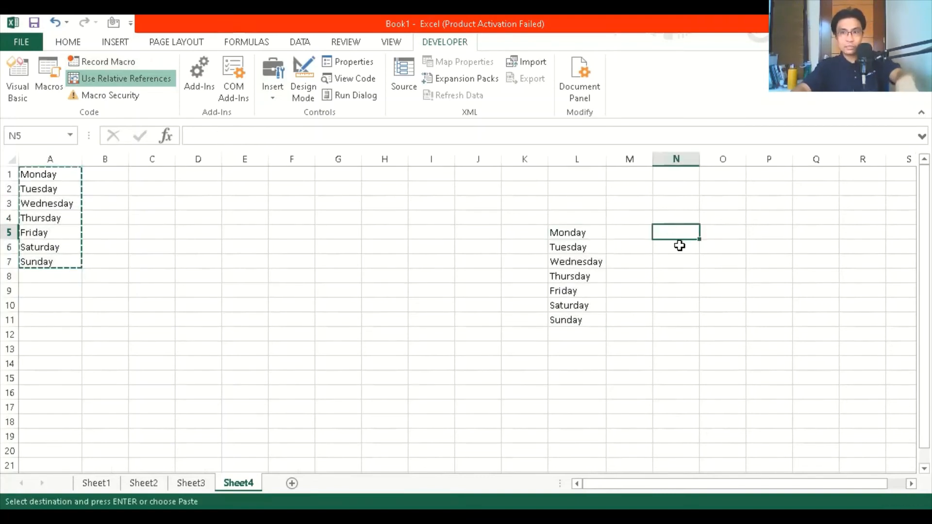
{"action": "key", "text": "ctrl+v"}
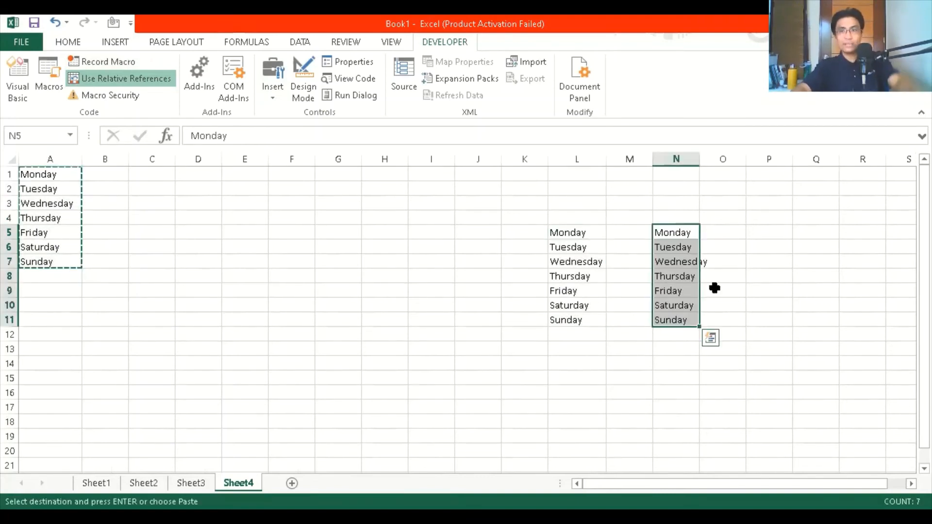
{"action": "double_click", "coordinate": [701, 160]}
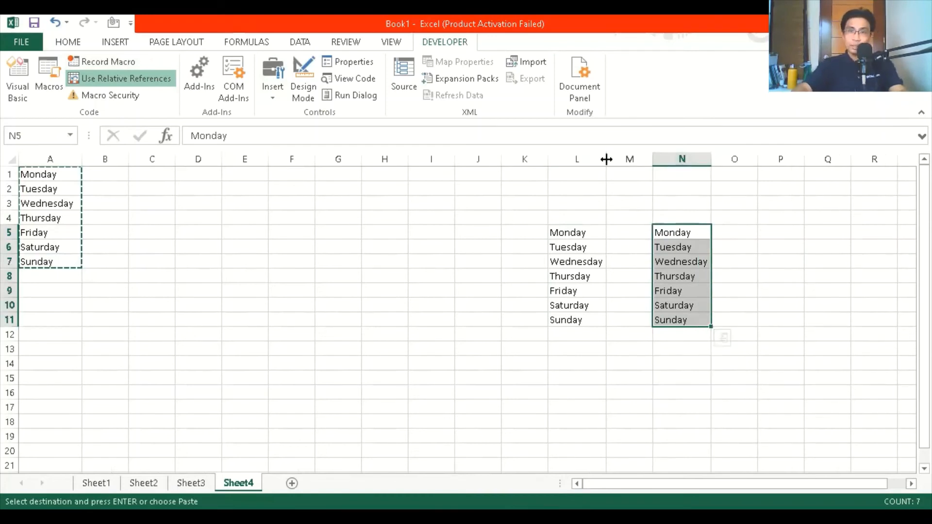
Run the testReference macro with the weekday list L5:L11 selected.
{"action": "left_click_drag", "start_coordinate": [578, 235], "coordinate": [577, 322]}
{"action": "left_click", "coordinate": [65, 45]}
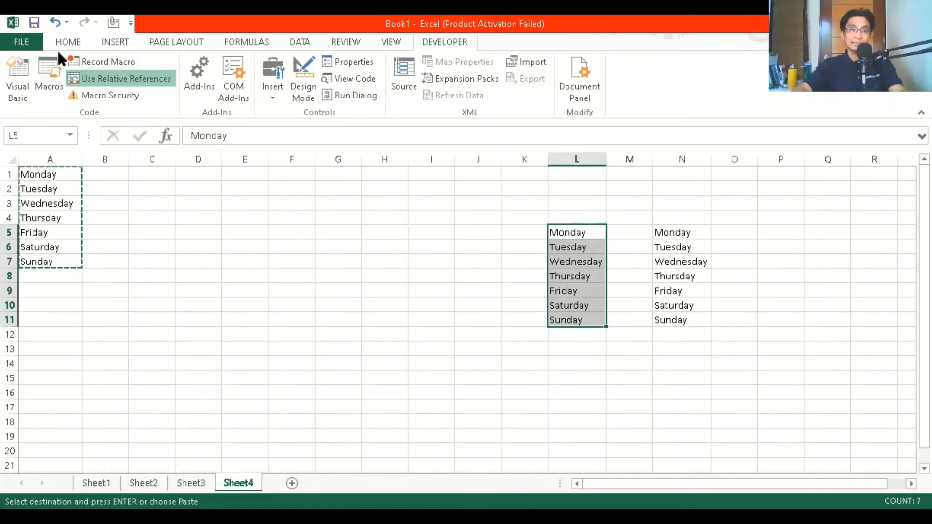
{"action": "left_click", "coordinate": [458, 44]}
{"action": "left_click", "coordinate": [53, 80]}
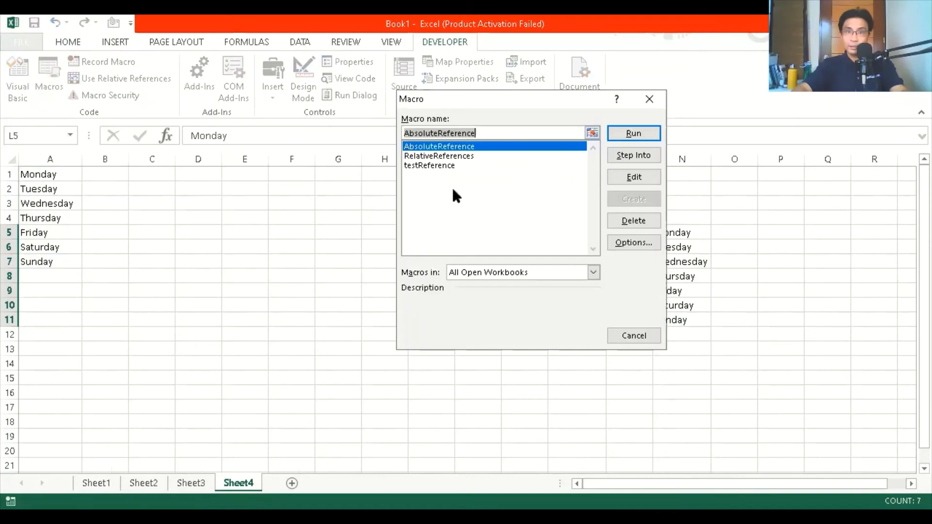
{"action": "left_click", "coordinate": [439, 165]}
{"action": "left_click", "coordinate": [633, 133]}
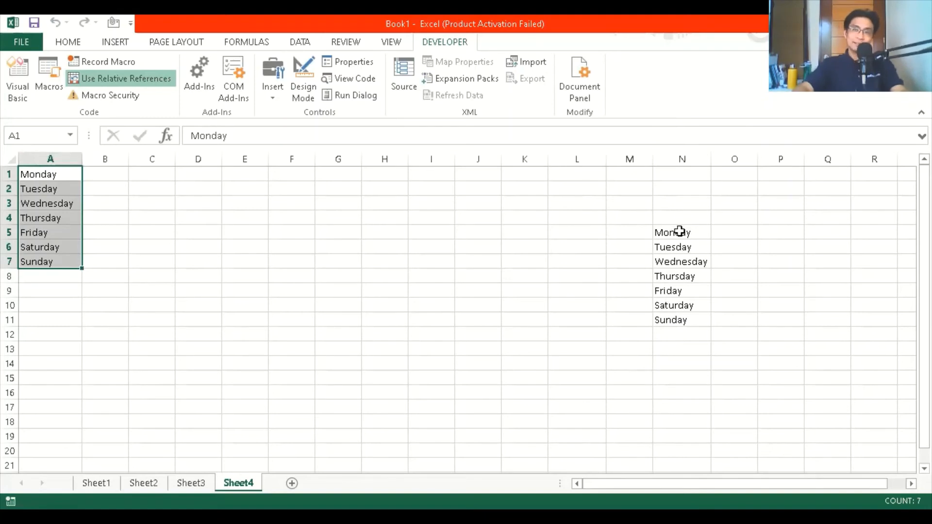
Run the testReference macro with the weekday list N5:N11 selected.
{"action": "left_click_drag", "start_coordinate": [676, 232], "coordinate": [687, 316]}
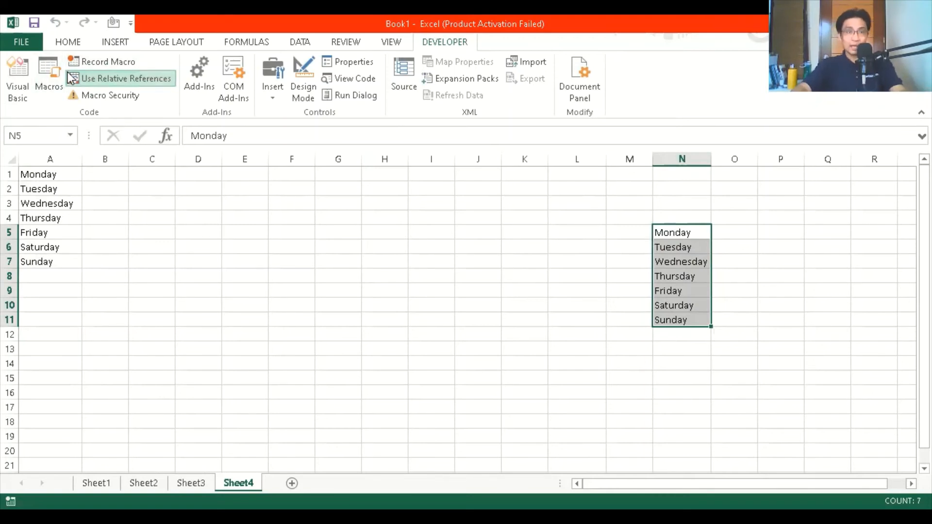
{"action": "left_click", "coordinate": [48, 72]}
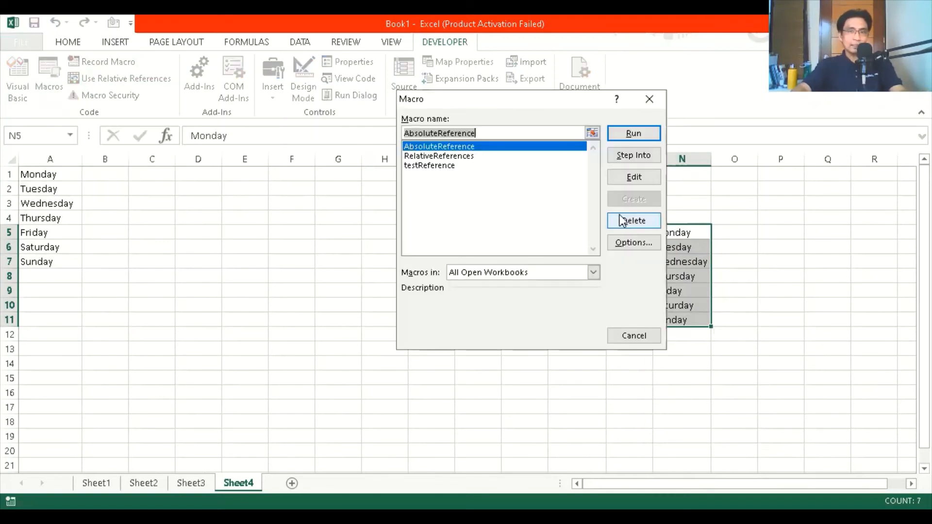
{"action": "left_click", "coordinate": [446, 166]}
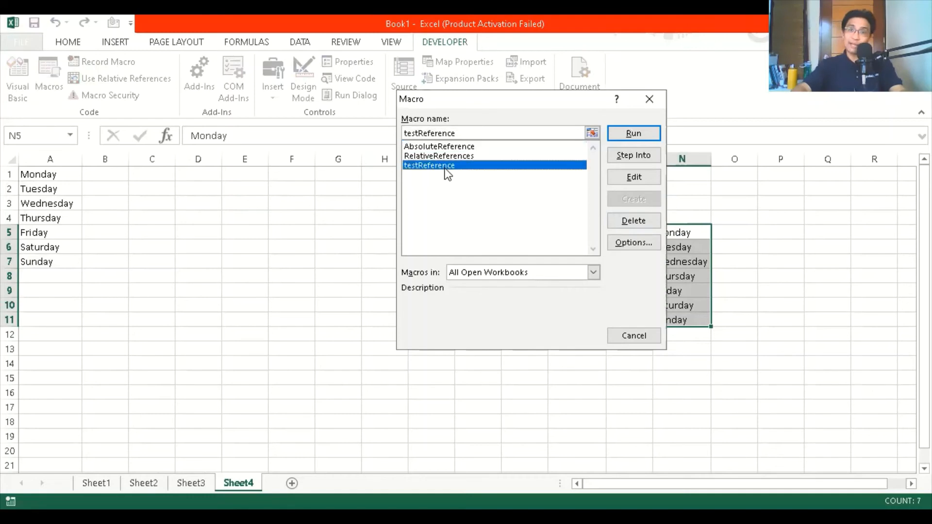
{"action": "left_click", "coordinate": [648, 138]}
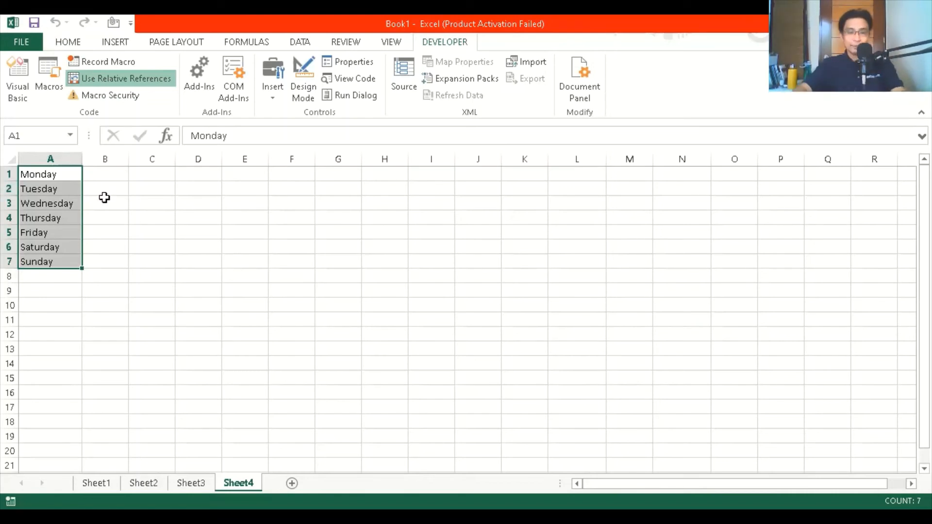
Copy the weekday list from A1:A7 to L5 and N5 again.
{"action": "key", "text": "ctrl+c"}
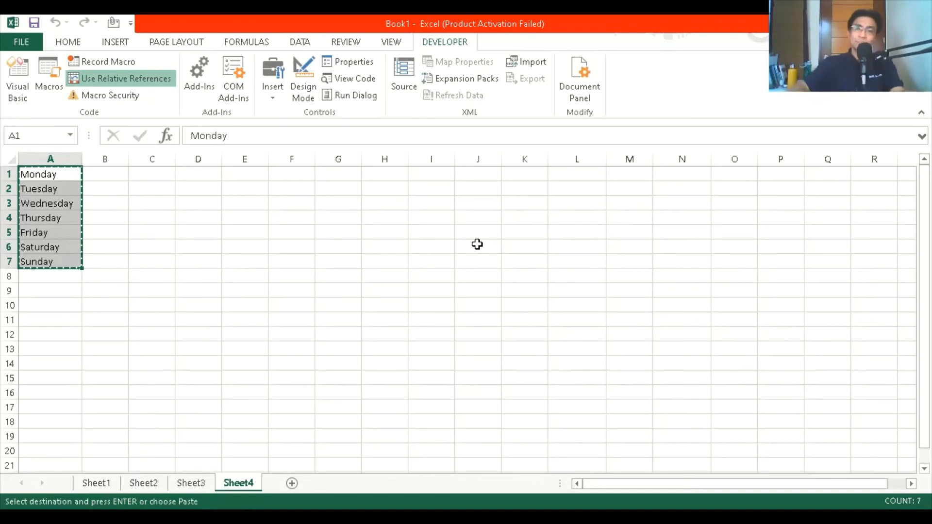
{"action": "left_click", "coordinate": [564, 236]}
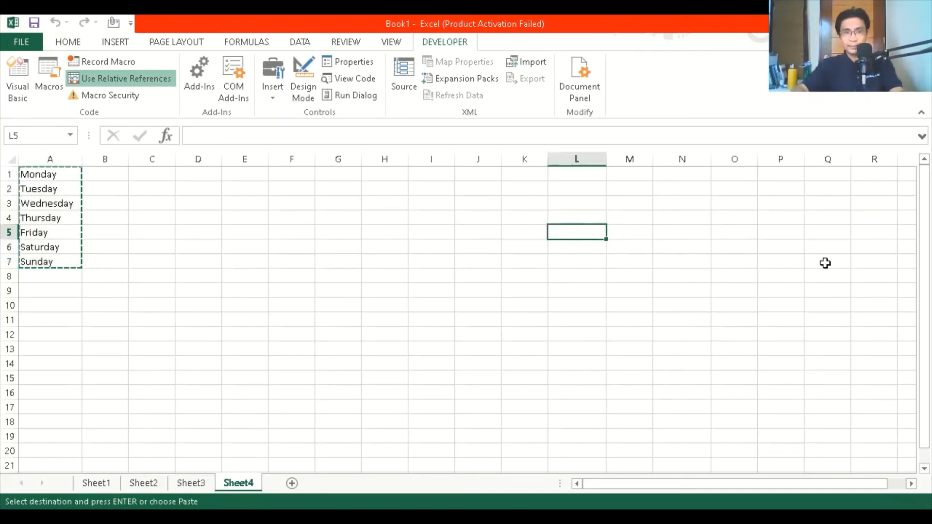
{"action": "key", "text": "ctrl+v"}
{"action": "left_click", "coordinate": [695, 232]}
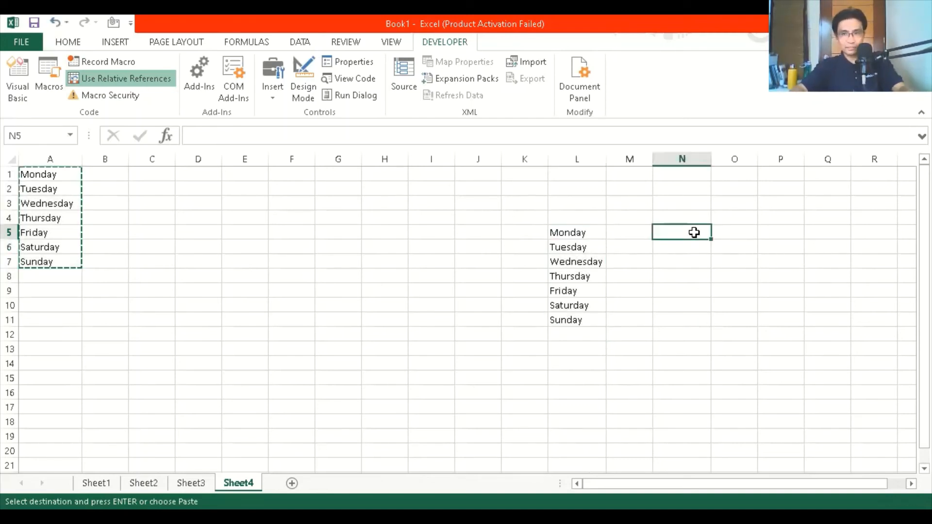
{"action": "key", "text": "ctrl+v"}
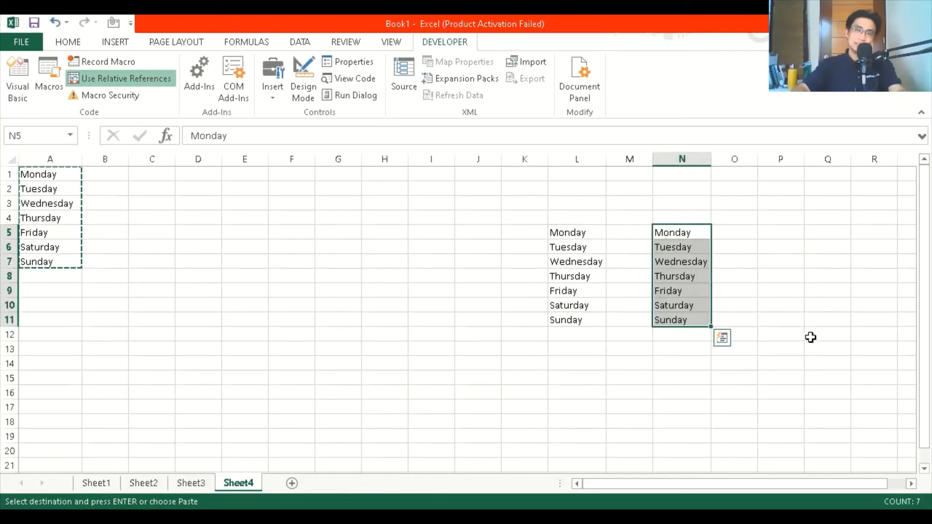
Select the restored weekday list in L5:L11 and run the testReference macro on it.
{"action": "left_click", "coordinate": [811, 320]}
{"action": "left_click_drag", "start_coordinate": [582, 232], "coordinate": [587, 315]}
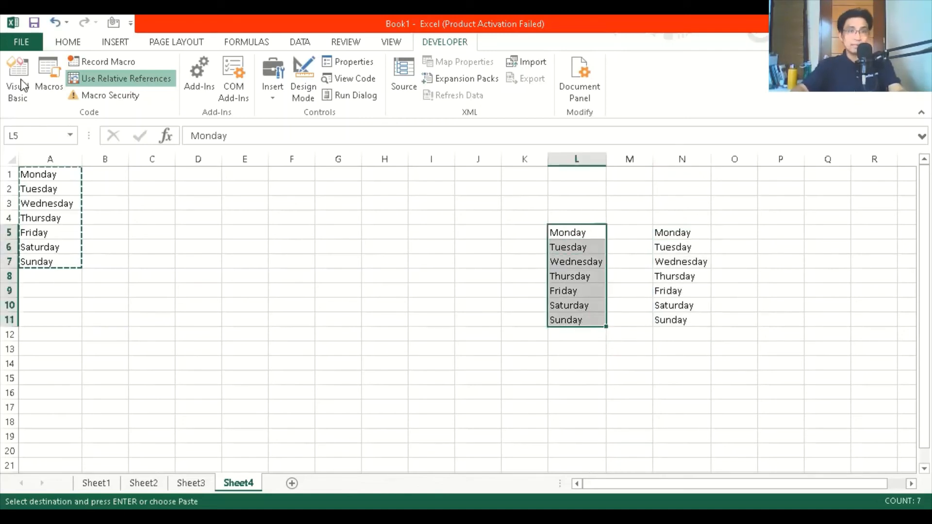
{"action": "left_click", "coordinate": [51, 94]}
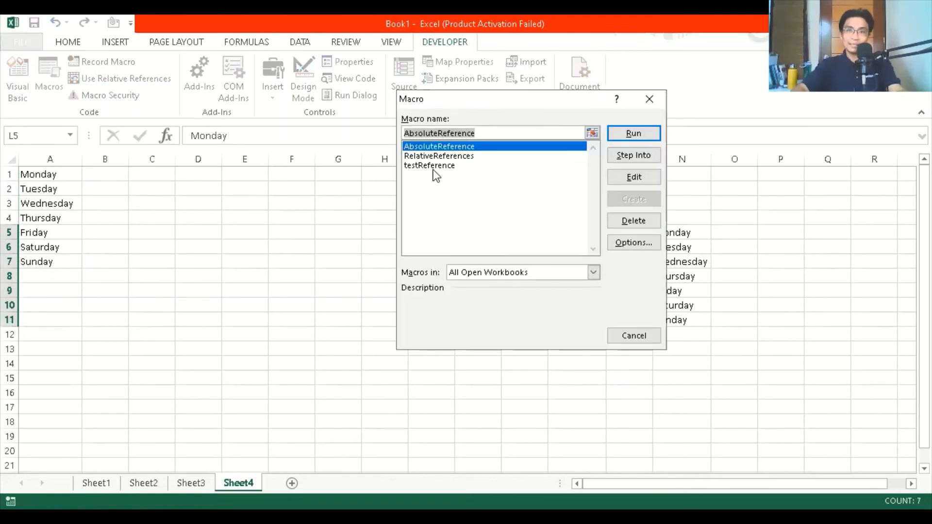
{"action": "left_click", "coordinate": [433, 167]}
{"action": "left_click", "coordinate": [646, 134]}
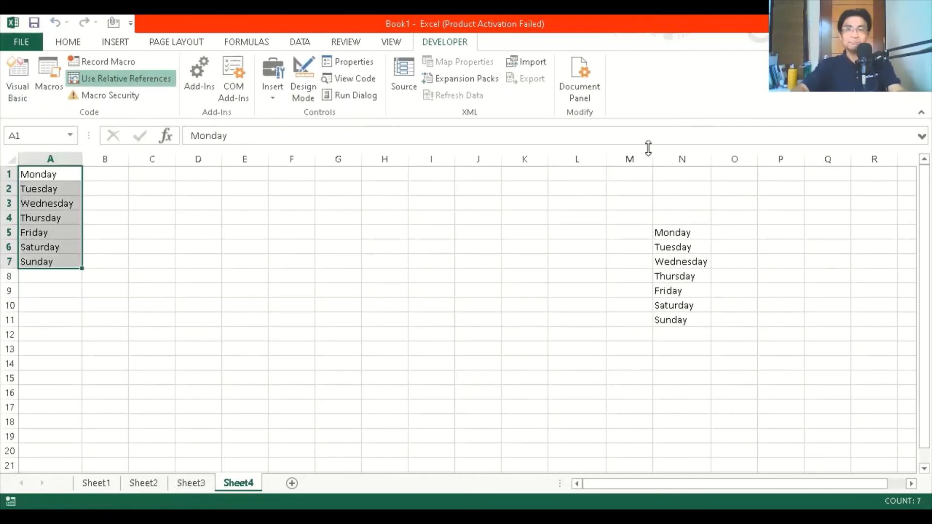
Open the testReference macro's code for editing, maximize the editor window and review its cut, select and paste lines.
{"action": "left_click", "coordinate": [53, 63]}
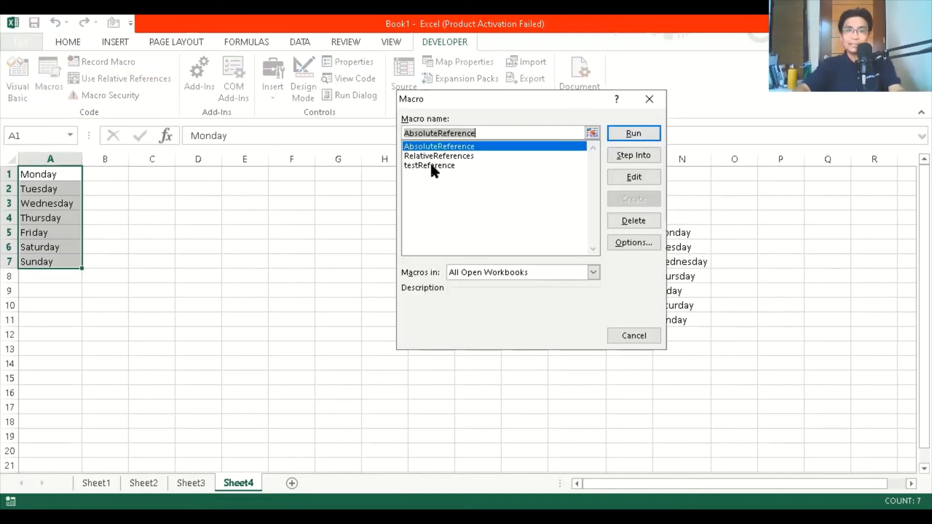
{"action": "left_click", "coordinate": [432, 165]}
{"action": "left_click", "coordinate": [656, 177]}
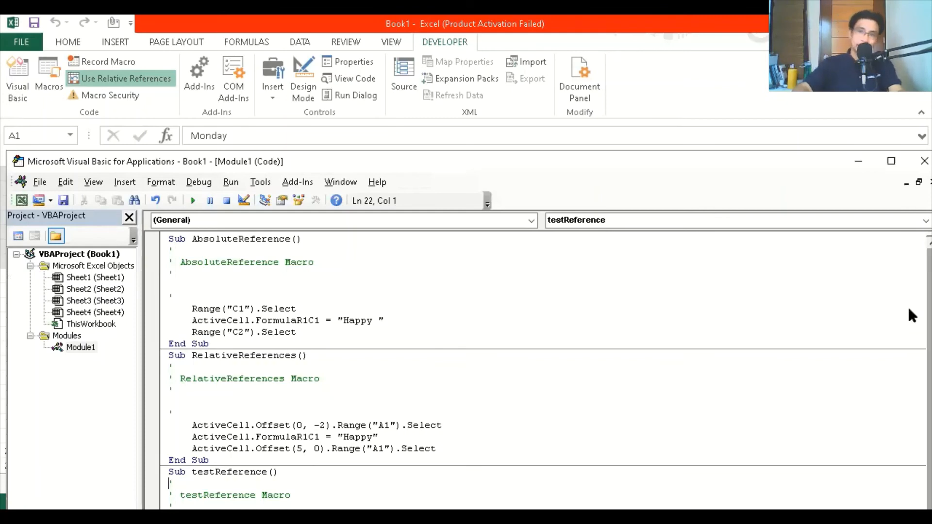
{"action": "double_click", "coordinate": [431, 161]}
{"action": "left_click", "coordinate": [237, 424]}
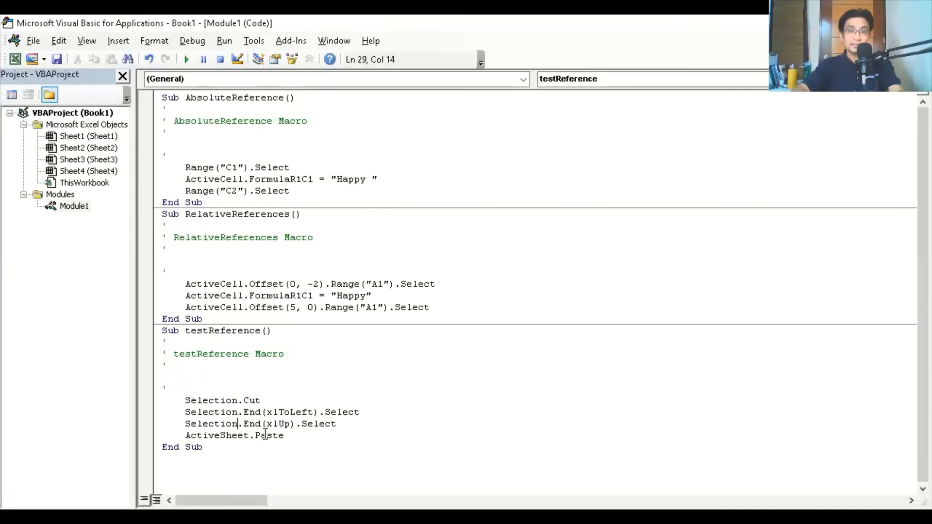
{"action": "left_click", "coordinate": [279, 409]}
{"action": "left_click", "coordinate": [265, 403]}
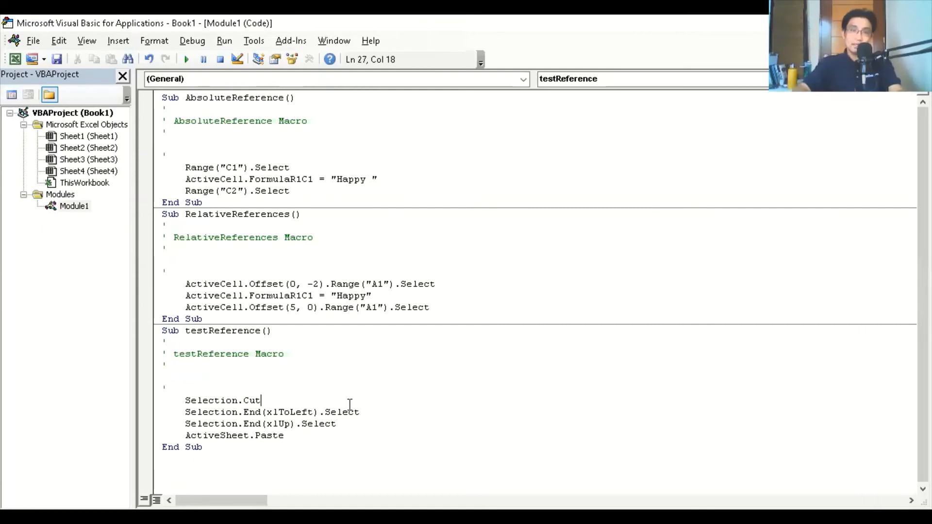
Insert a line after Selection.End(xlUp).Select in testReference, starting an ActiveCell.Offset call with row offset 0 and column offset 1.
{"action": "left_click", "coordinate": [355, 432]}
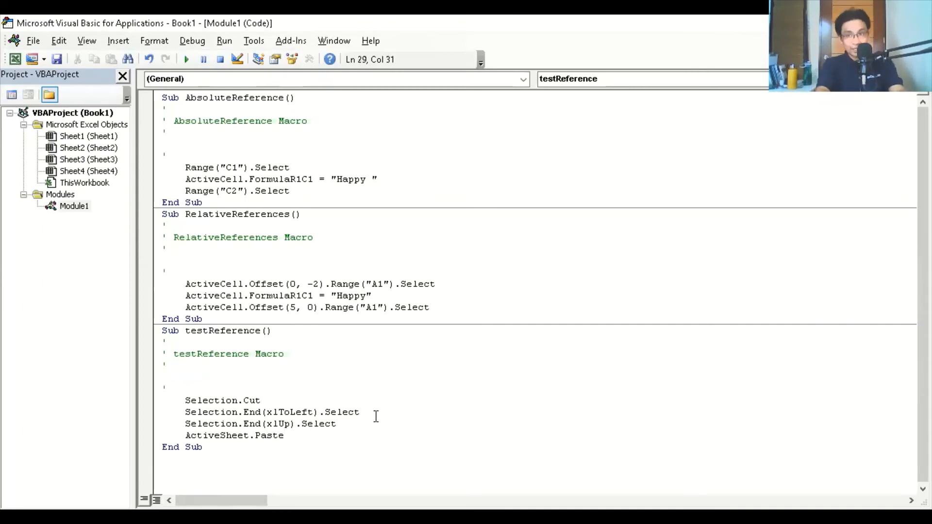
{"action": "key", "text": "Return"}
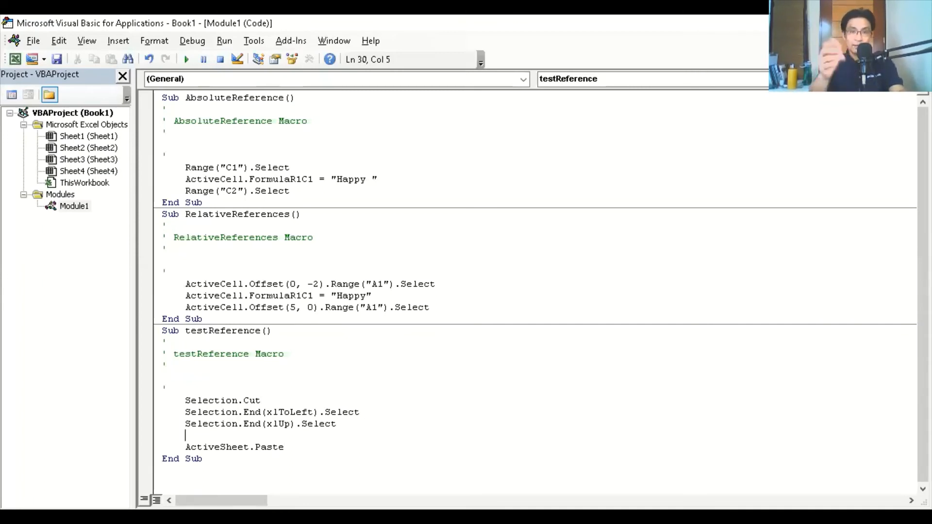
{"action": "type", "text": "Active"}
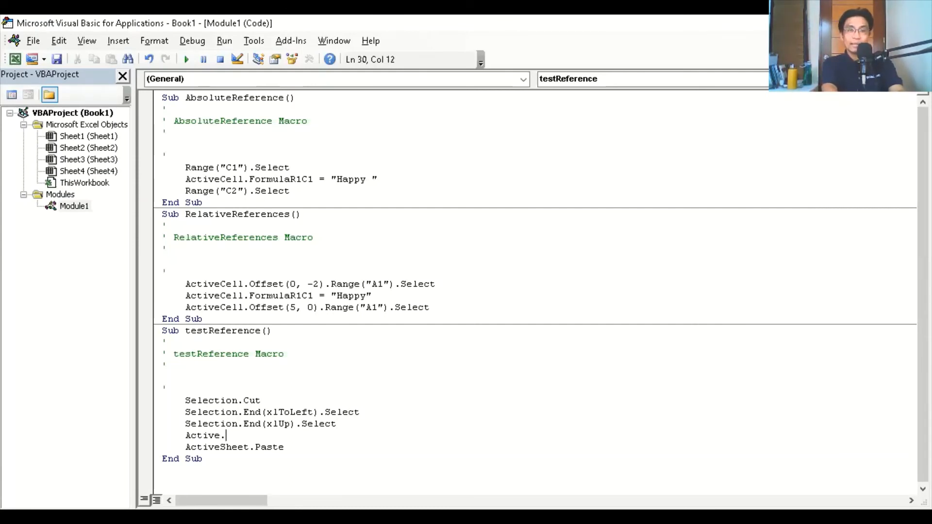
{"action": "type", "text": "cell.o"}
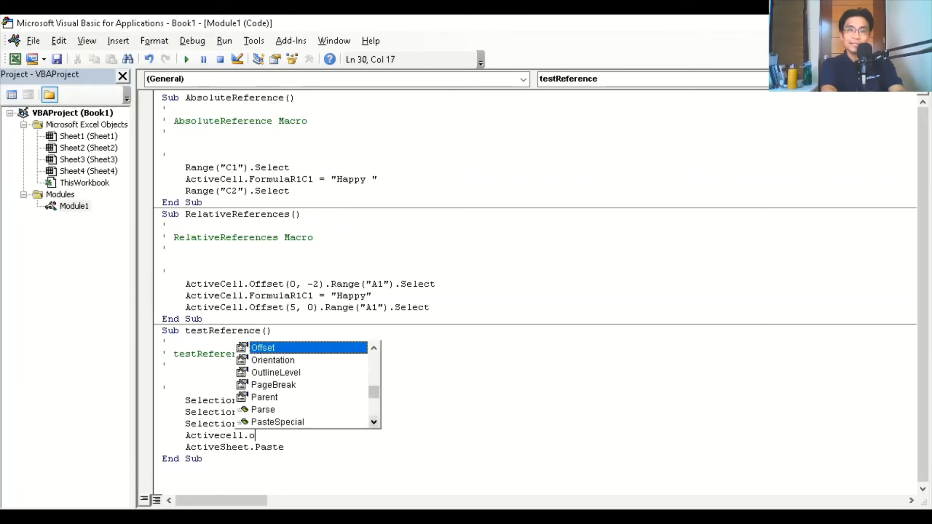
{"action": "key", "text": "Escape"}
{"action": "type", "text": "ffset"}
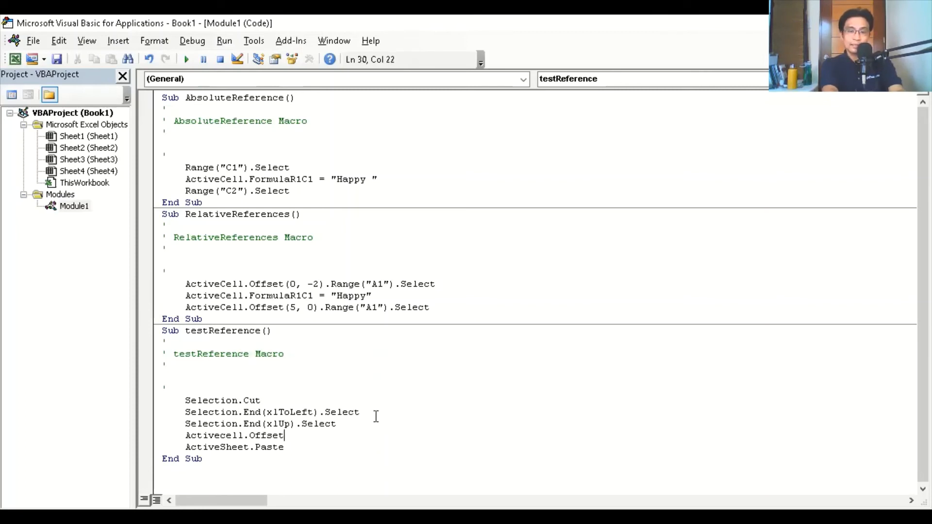
{"action": "type", "text": "("}
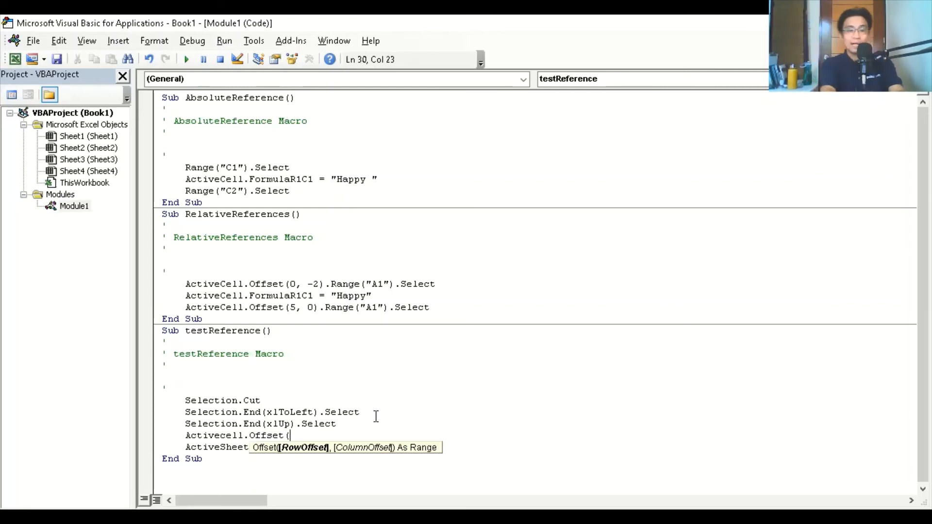
{"action": "type", "text": "0"}
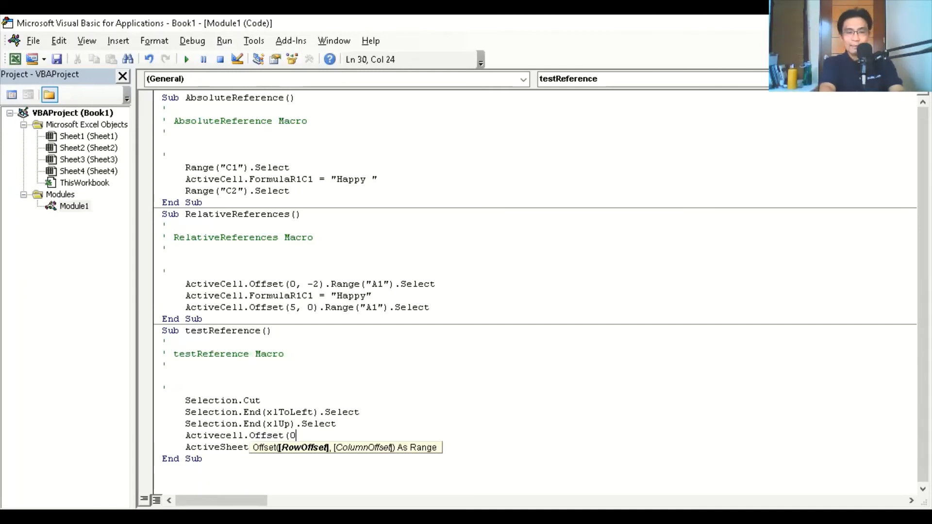
{"action": "type", "text": ",1"}
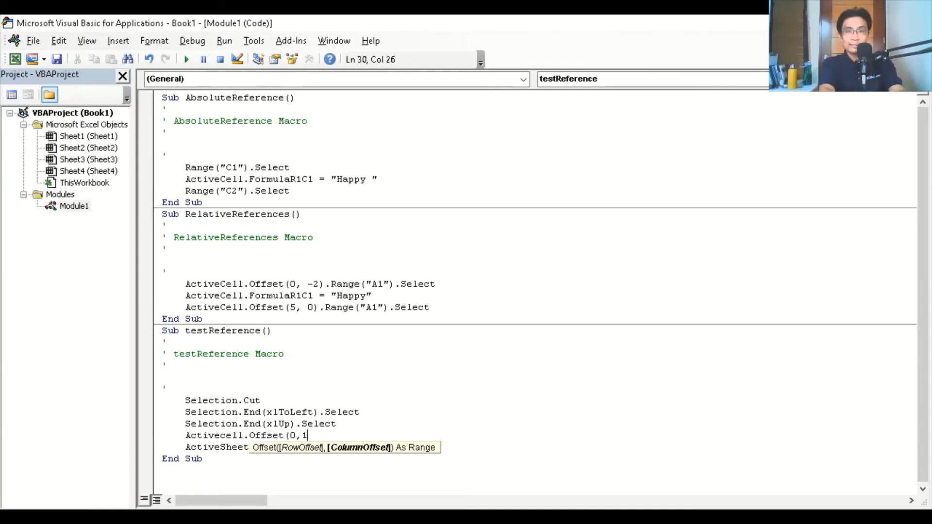
Complete the new offset line in testReference with .Range("A1").Select.
{"action": "type", "text": ".Range"}
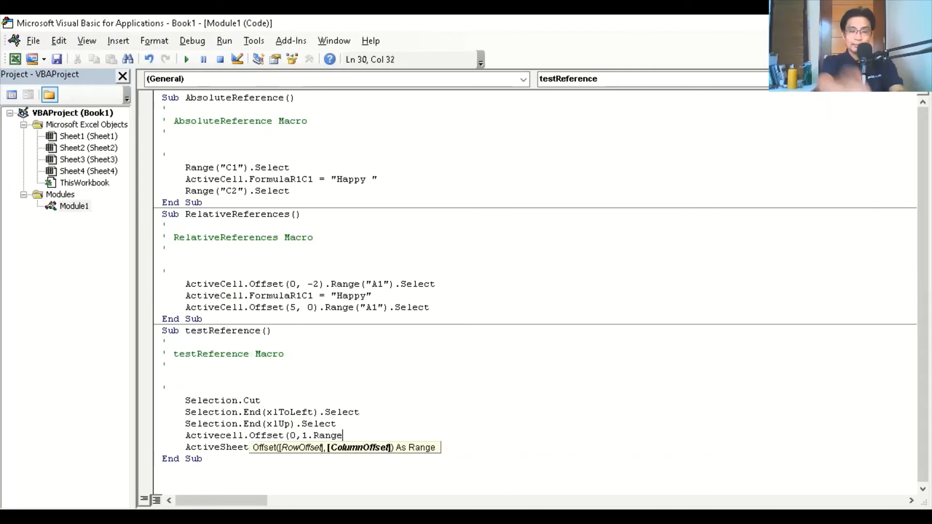
{"action": "type", "text": "(A"}
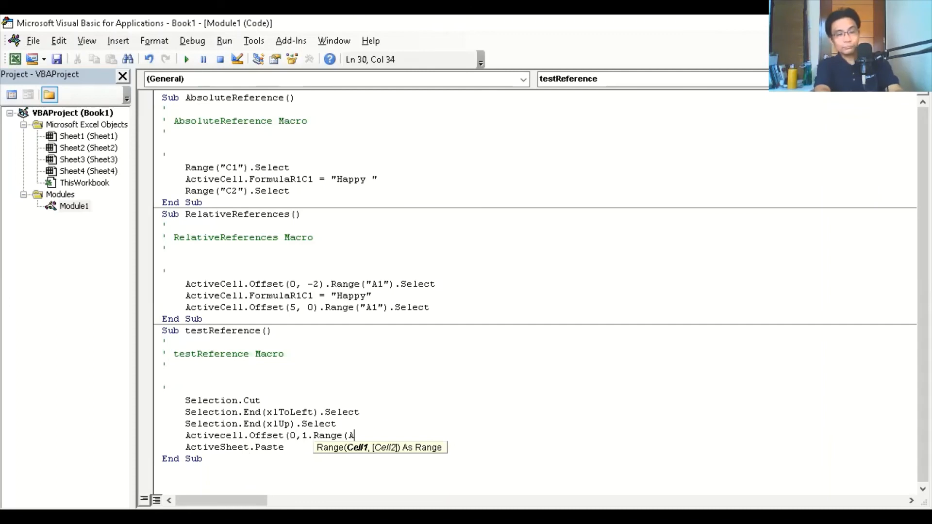
{"action": "key", "text": "BackSpace"}
{"action": "type", "text": "\""}
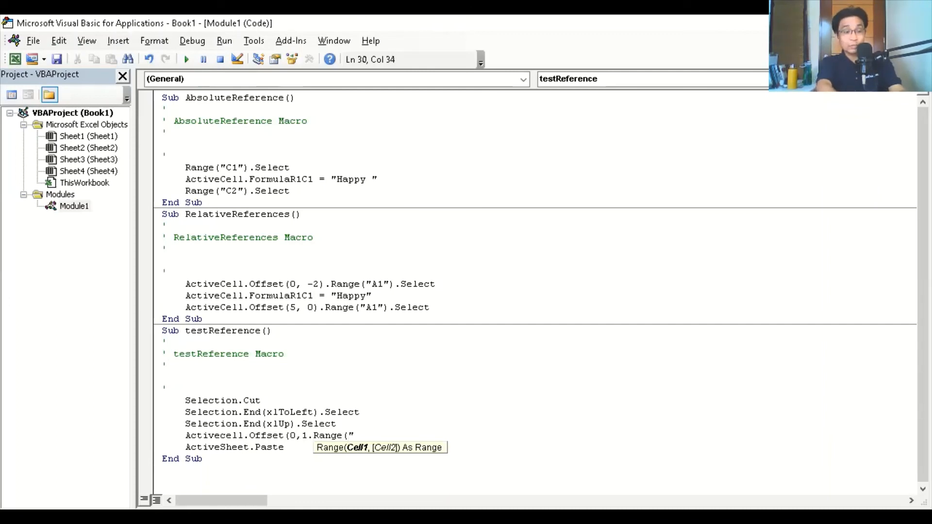
{"action": "type", "text": "A1\""}
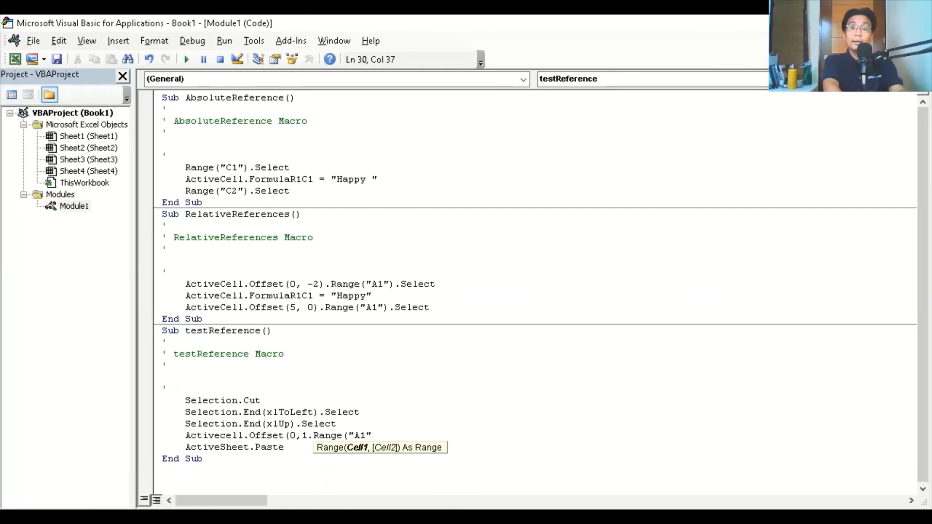
{"action": "type", "text": ").select"}
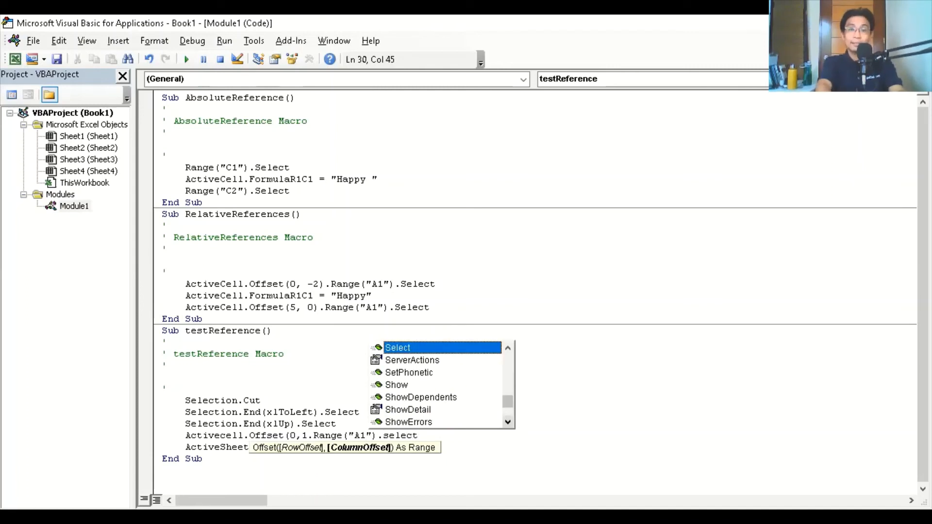
{"action": "key", "text": "Return"}
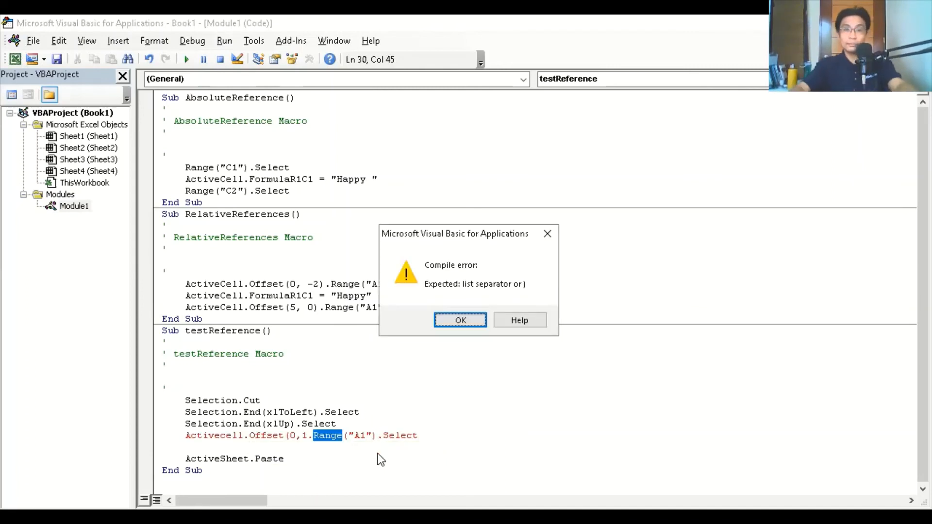
{"action": "left_click", "coordinate": [473, 319]}
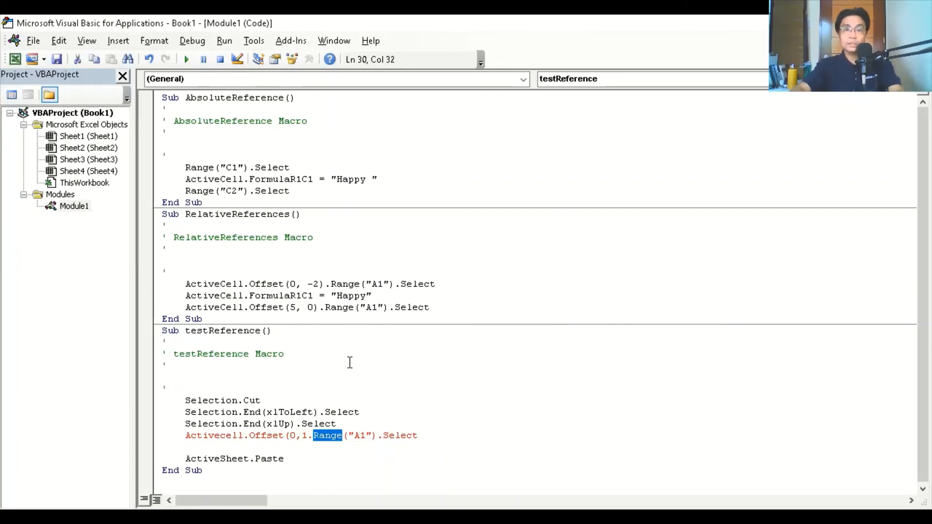
Add the missing closing parenthesis so the line reads ActiveCell.Offset(0, 1).Range("A1").Select, keeping a single blank line before ActiveSheet.Paste.
{"action": "left_click", "coordinate": [408, 461]}
{"action": "left_click", "coordinate": [329, 439]}
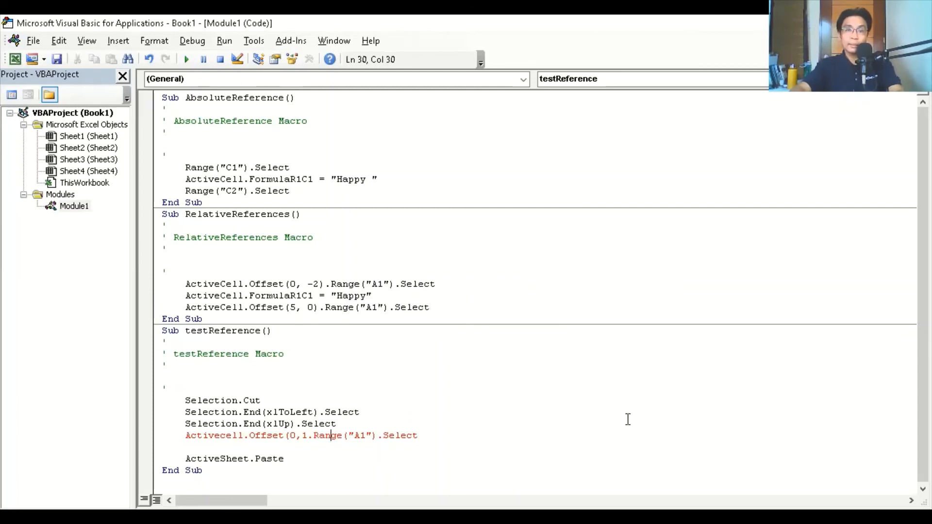
{"action": "key", "text": "Left"}
{"action": "key", "text": "Left"}
{"action": "key", "text": "Left"}
{"action": "key", "text": "Left"}
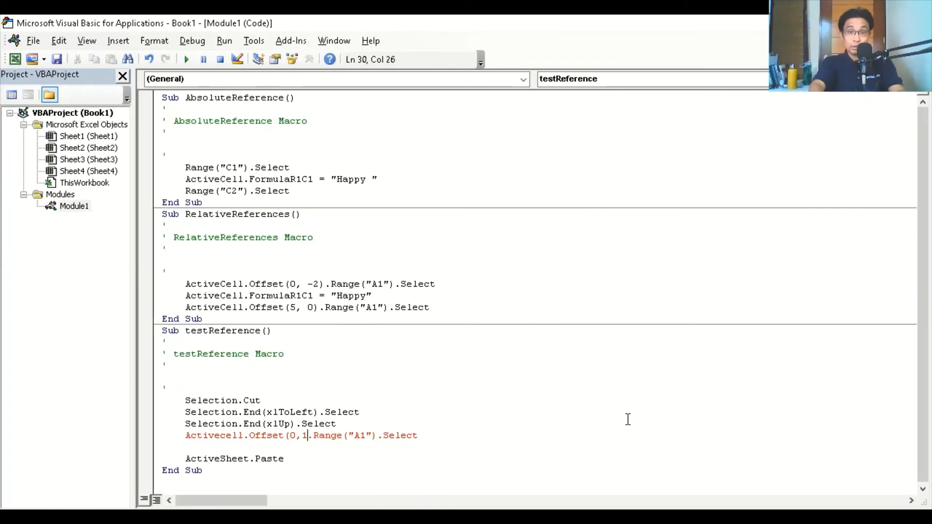
{"action": "type", "text": ")"}
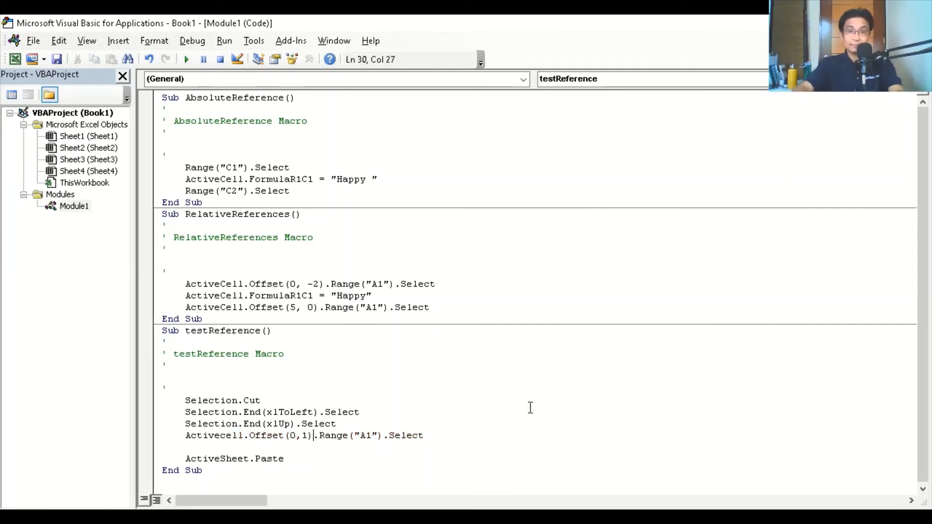
{"action": "left_click", "coordinate": [469, 436]}
{"action": "key", "text": "Return"}
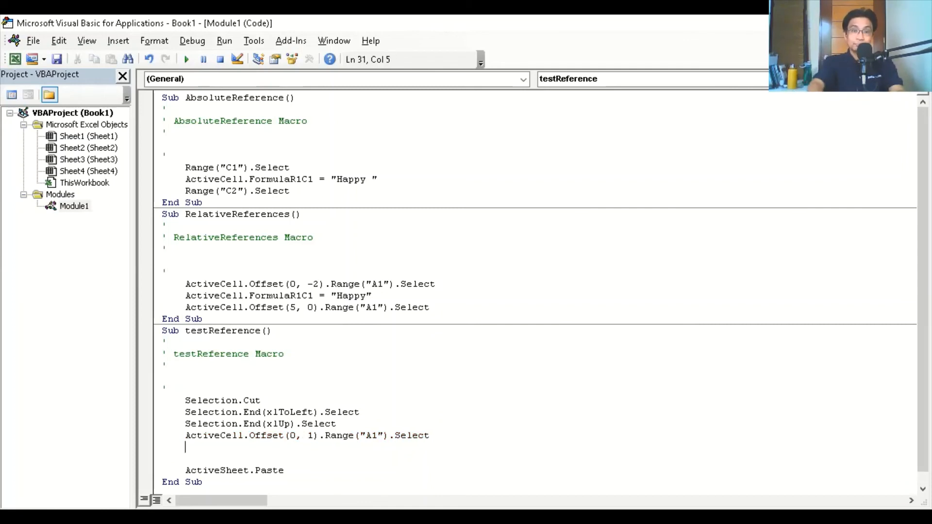
{"action": "key", "text": "Delete"}
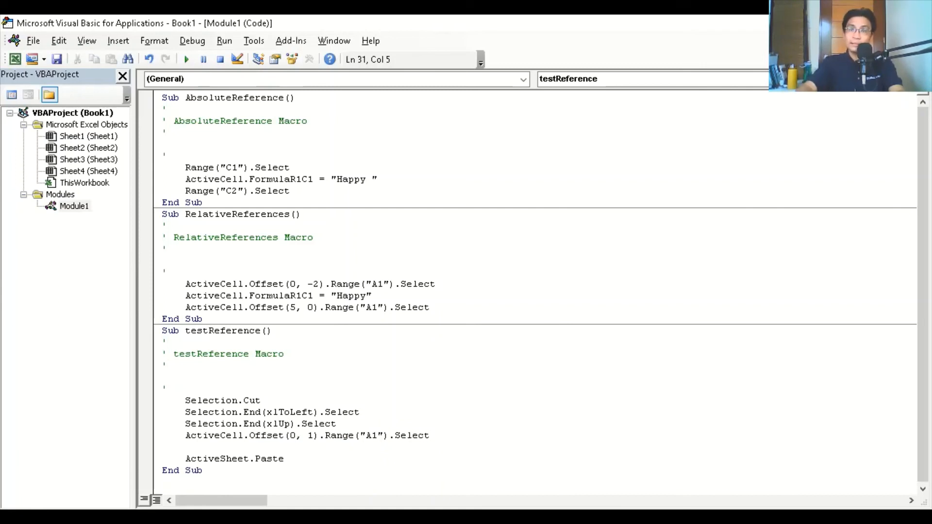
Switch back to the Excel sheet, run testReference on the weekday list N5:N11 and autofit column B.
{"action": "key", "text": "alt+F11"}
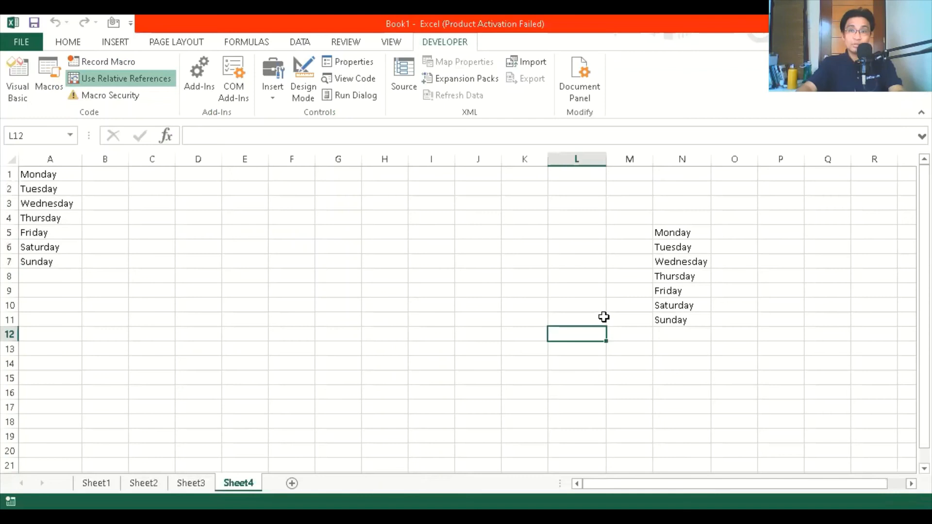
{"action": "left_click", "coordinate": [680, 228]}
{"action": "left_click_drag", "start_coordinate": [680, 228], "coordinate": [680, 318]}
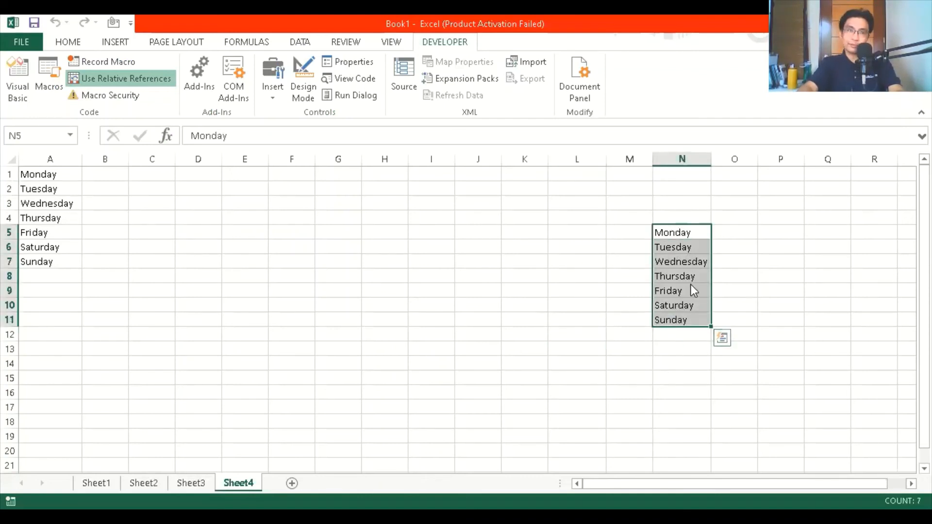
{"action": "left_click", "coordinate": [49, 80]}
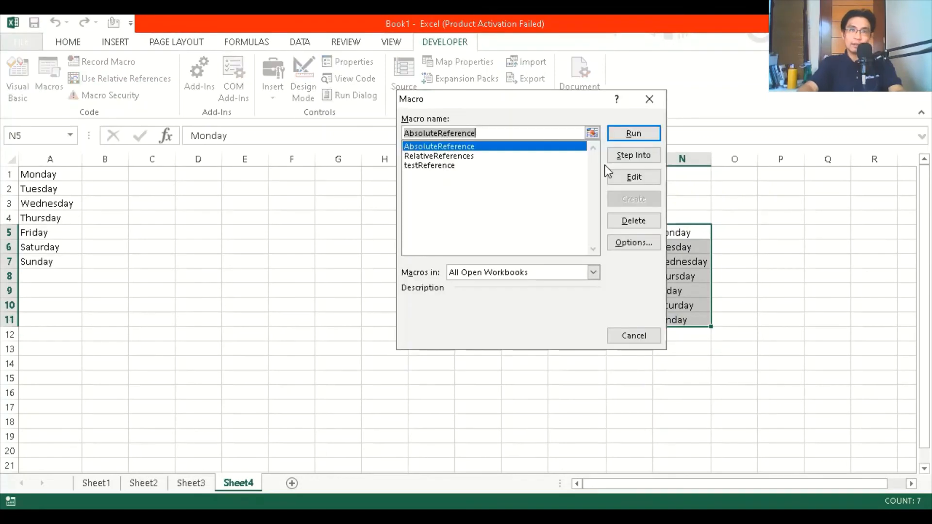
{"action": "left_click", "coordinate": [430, 167]}
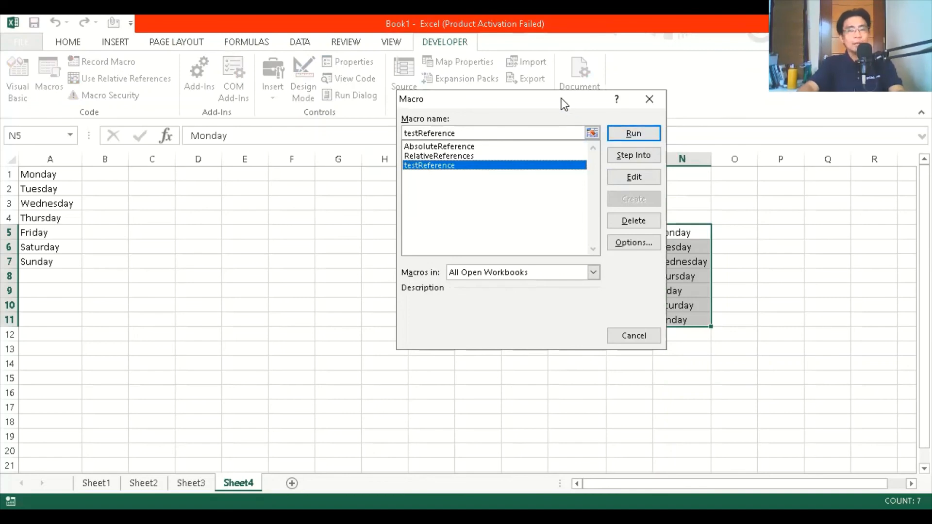
{"action": "left_click_drag", "start_coordinate": [561, 98], "coordinate": [526, 60]}
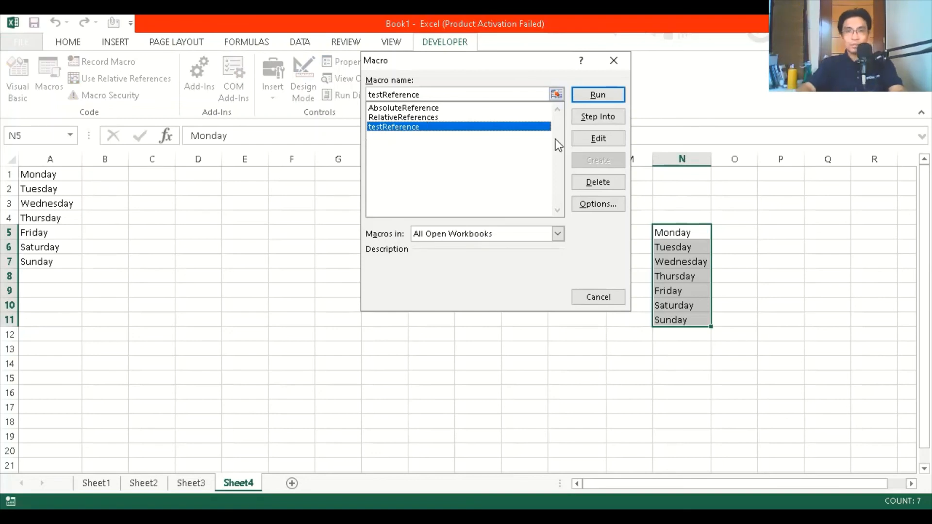
{"action": "left_click", "coordinate": [602, 101]}
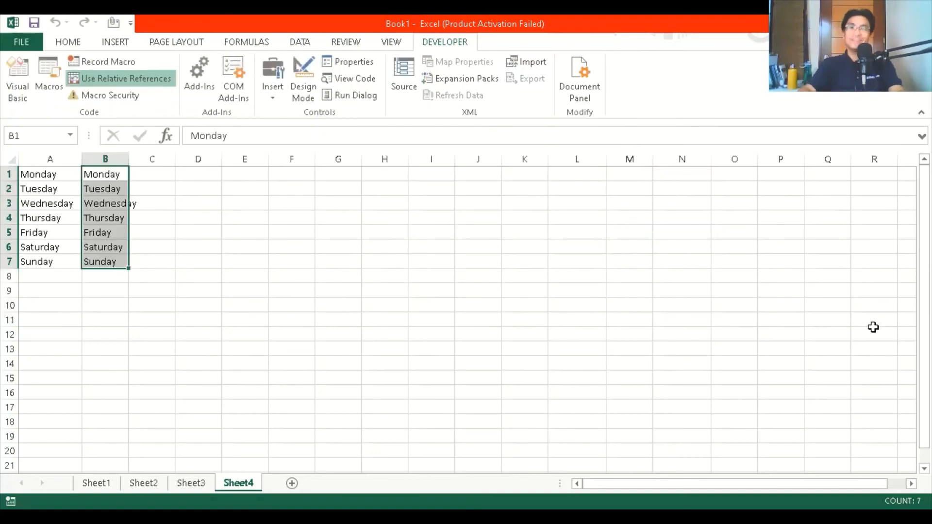
{"action": "double_click", "coordinate": [129, 156]}
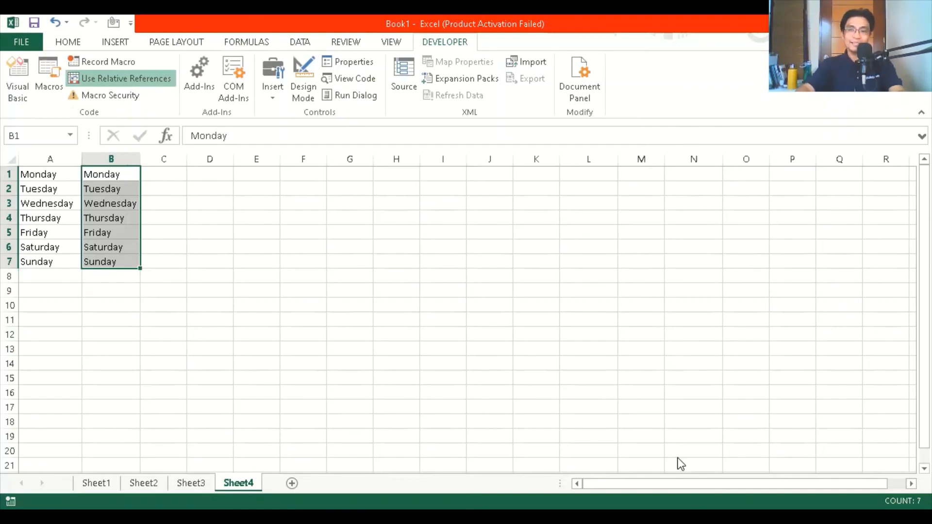
{"action": "key", "text": "alt+Tab"}
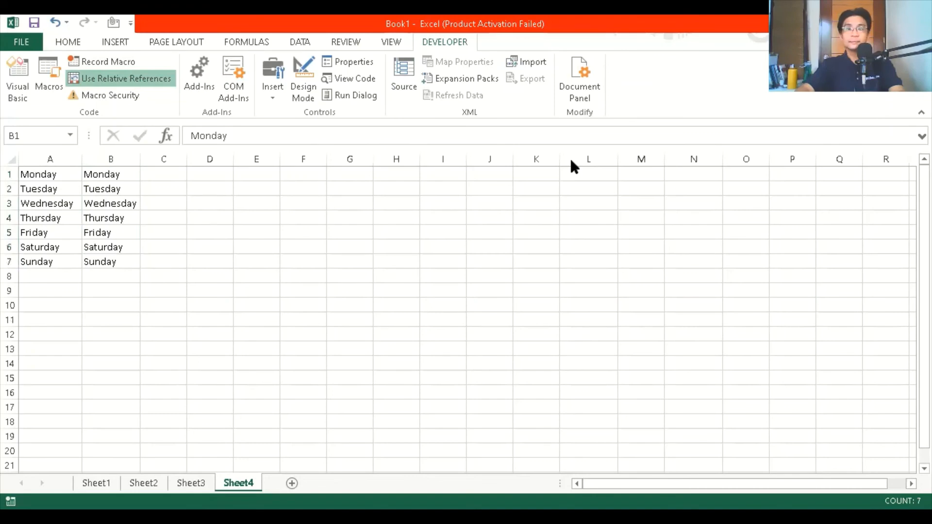
{"action": "key", "text": "alt+Tab"}
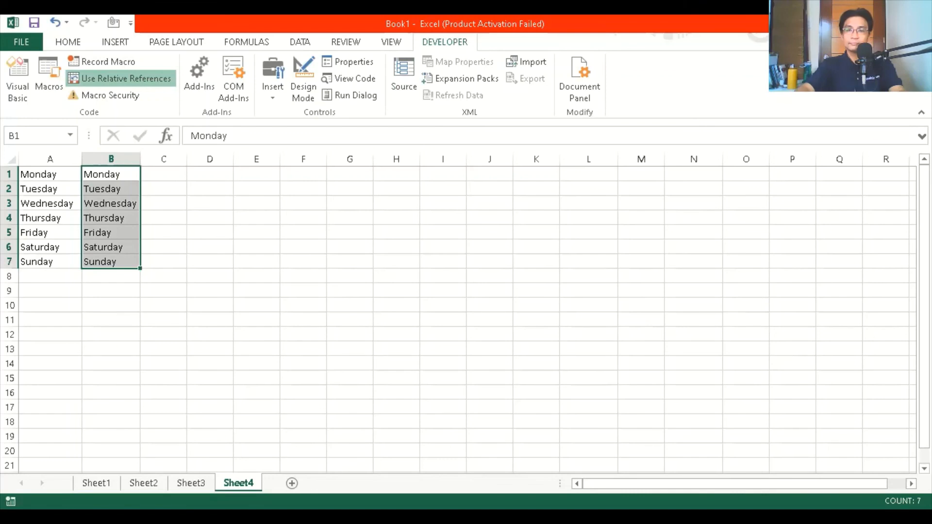
{"action": "key", "text": "alt+Tab"}
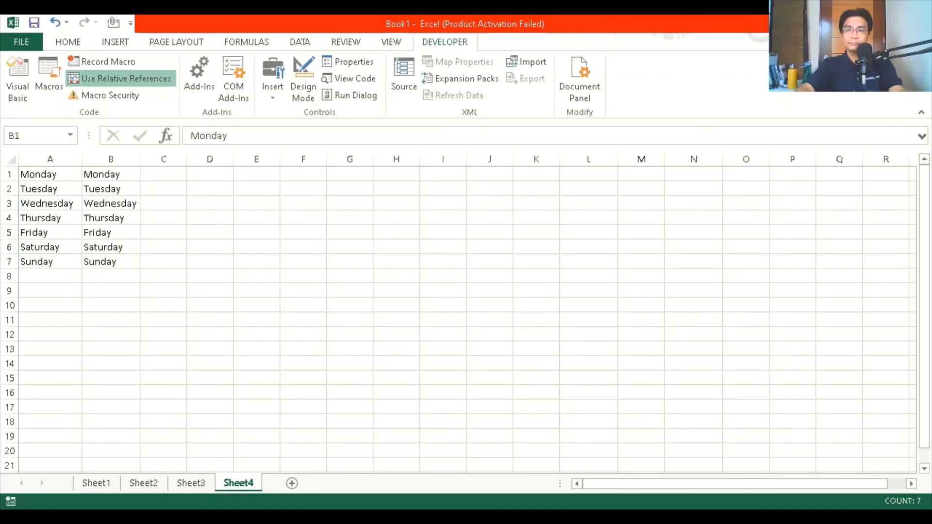